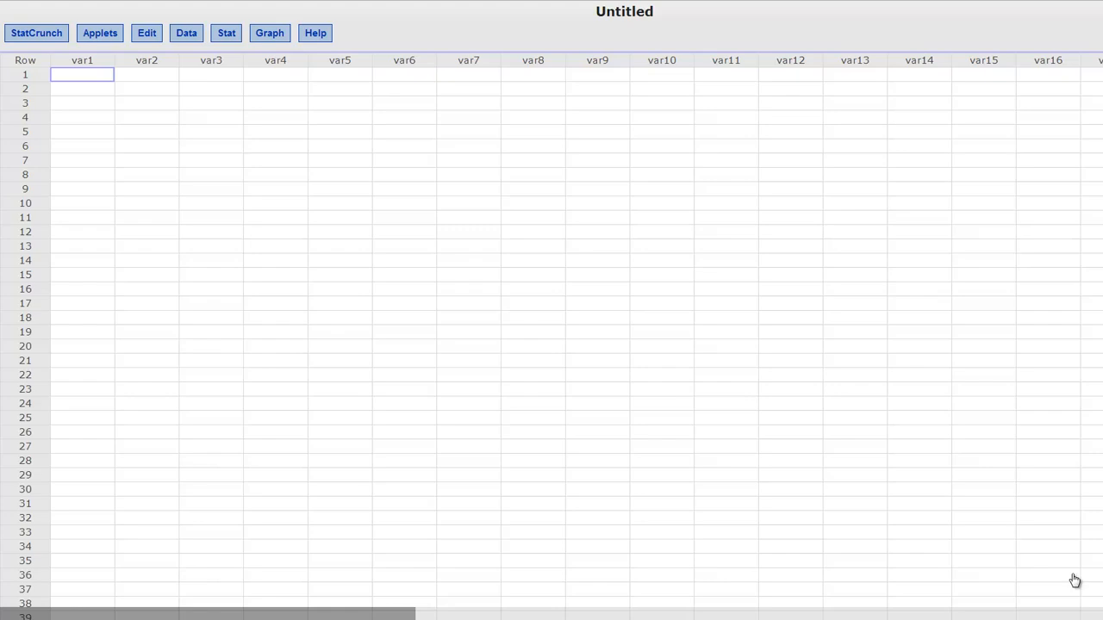
# - Bring up the Stat menu to reach the distribution calculators
pyautogui.click(228, 37)
pyautogui.moveTo(259, 51)
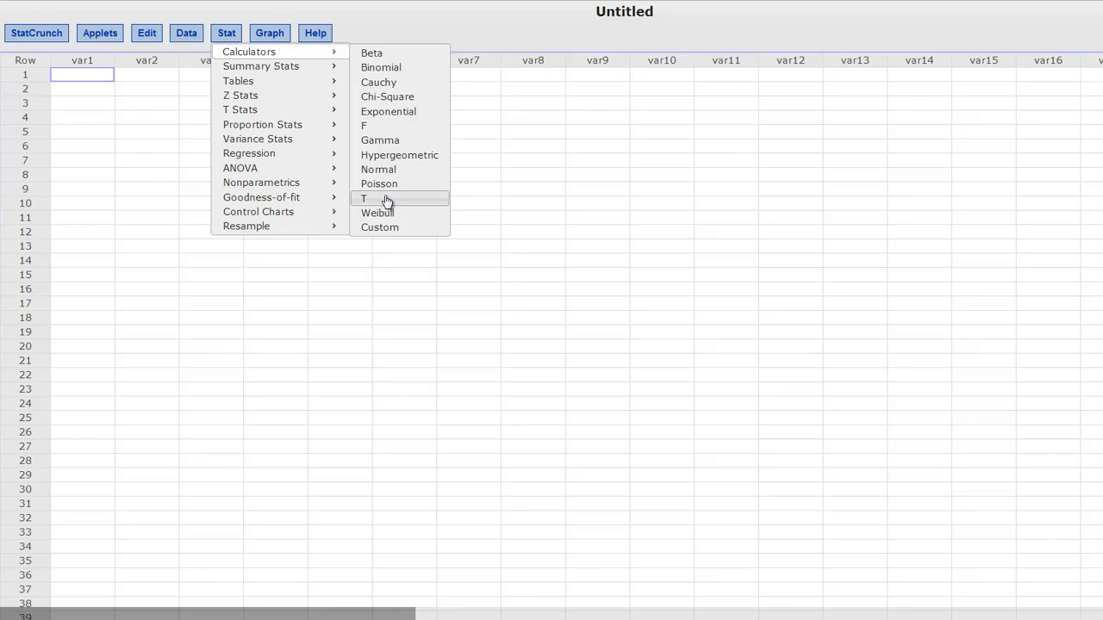
# - Start the Chi-Square calculator, which shows P(X ≤ 10) = 0.55950672 for DF 10
pyautogui.click(396, 99)
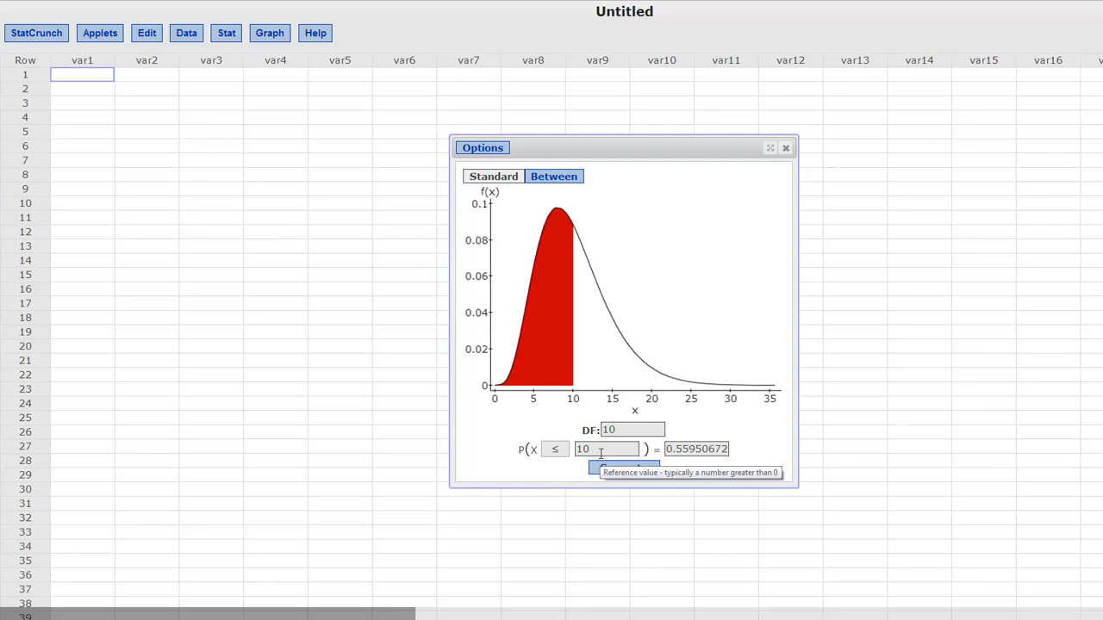
# - Close the chi-square calculator and start a Normal calculator showing P(X ≤ 0) = 0.5
pyautogui.click(785, 148)
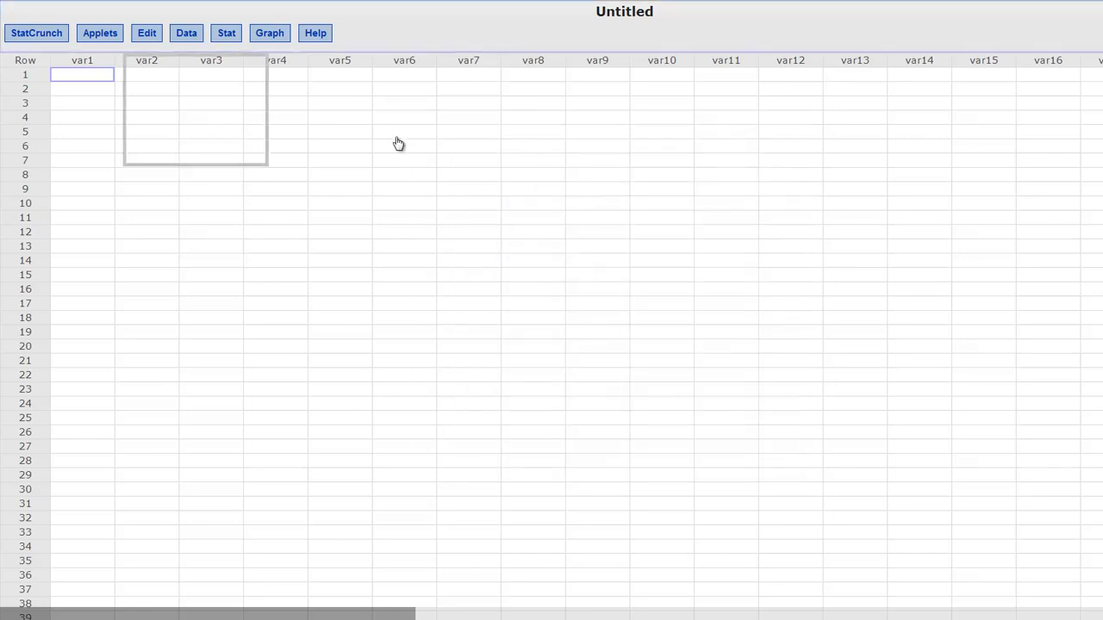
pyautogui.click(227, 32)
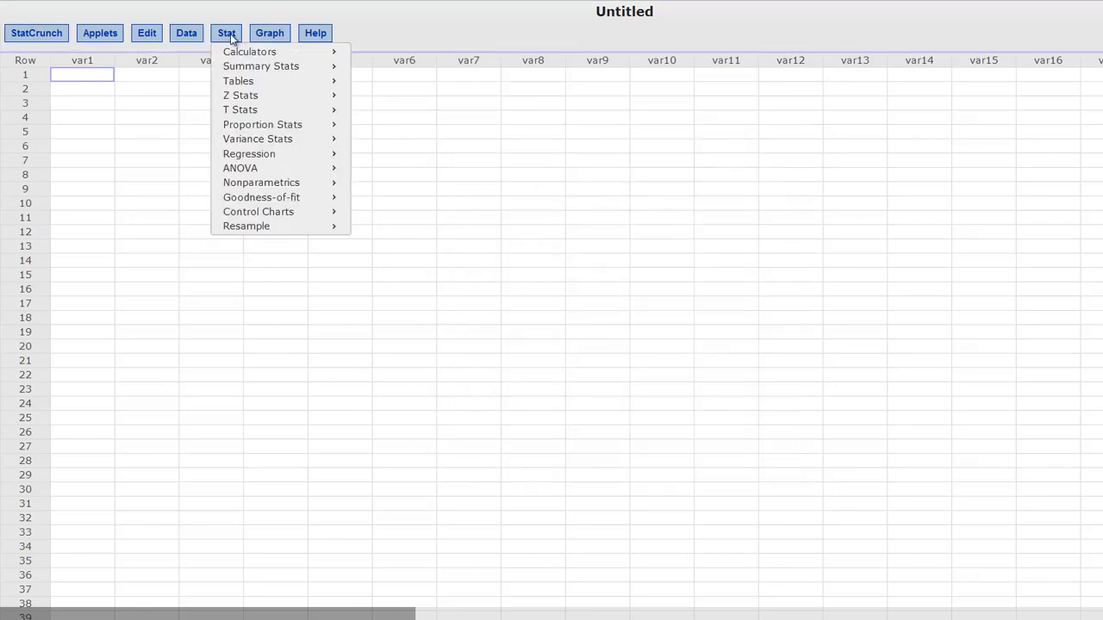
pyautogui.moveTo(249, 52)
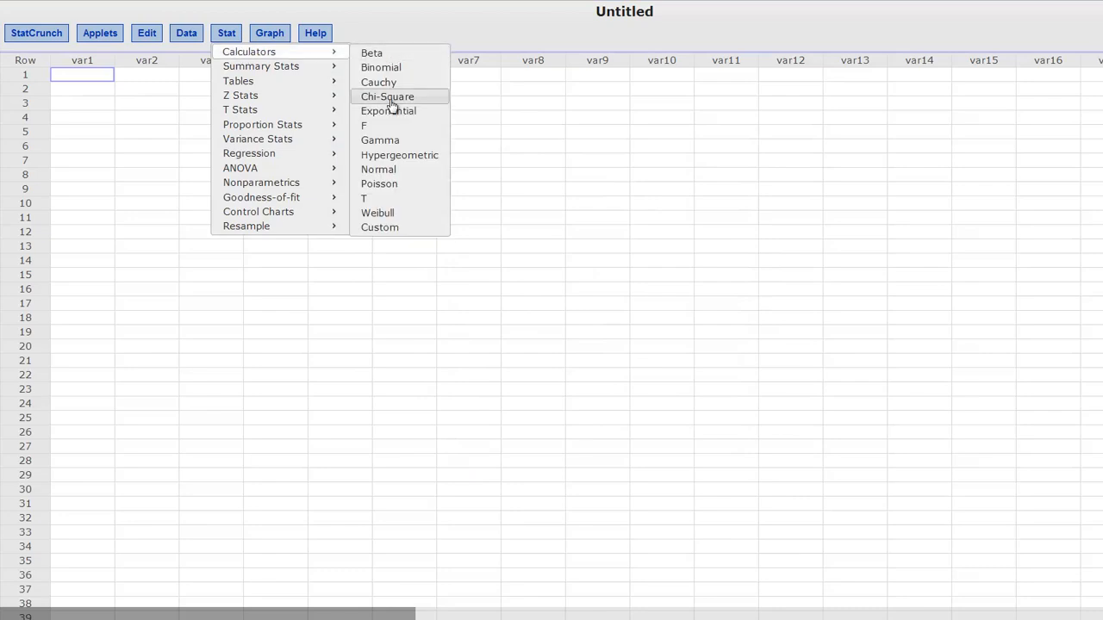
pyautogui.click(379, 169)
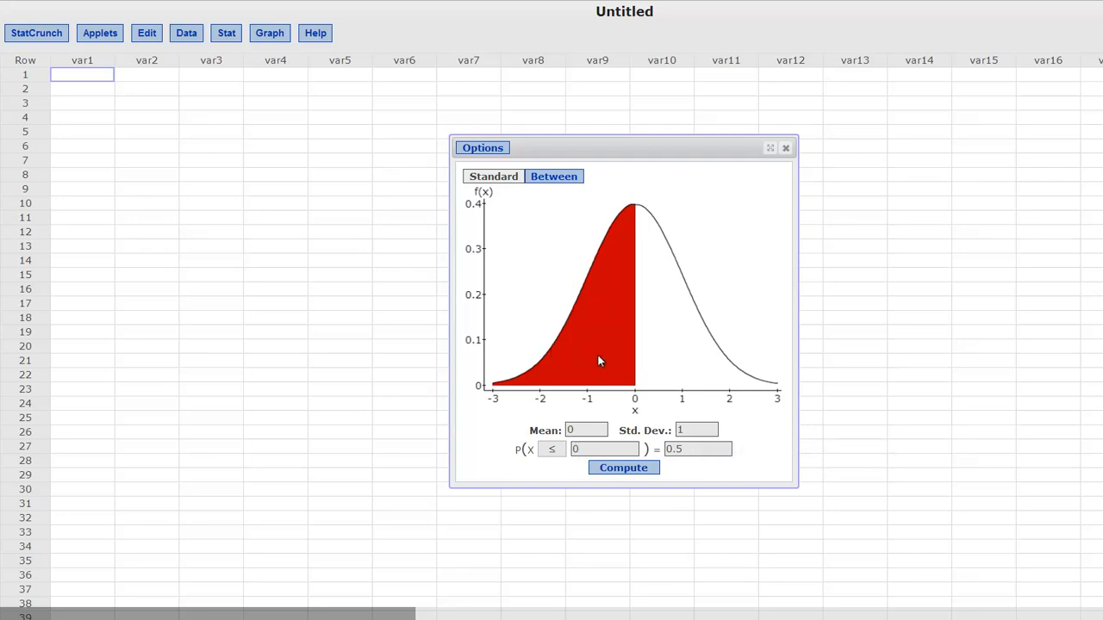
# - Switch the normal calculator to the upper tail P(X ≥ 0) and begin replacing the 0.5 probability
pyautogui.doubleClick(683, 449)
pyautogui.click(520, 455)
pyautogui.click(552, 449)
pyautogui.click(552, 483)
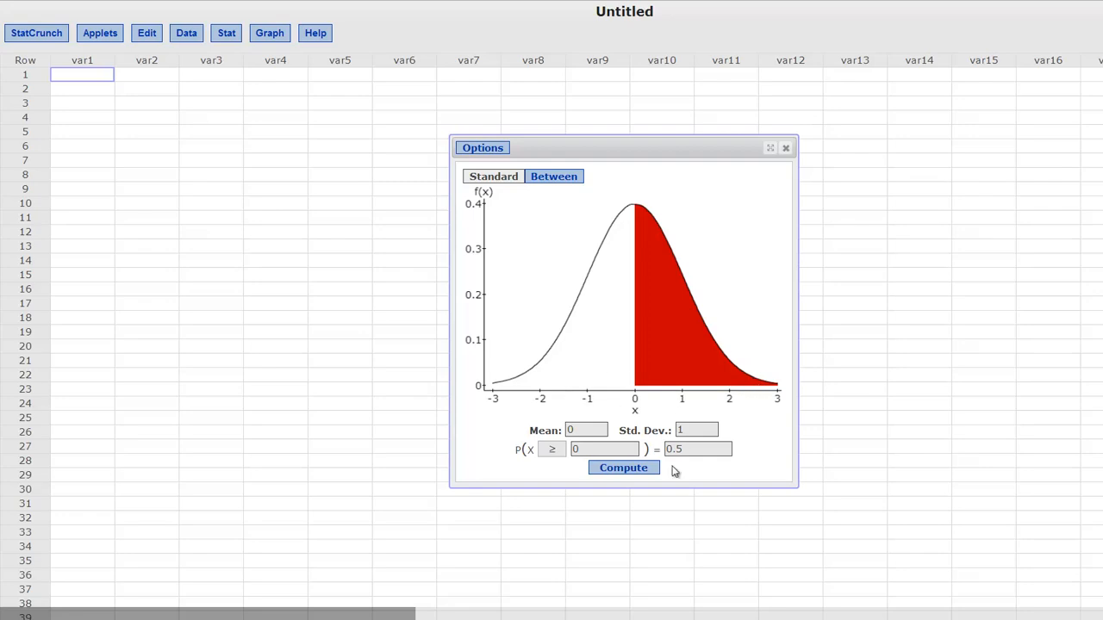
pyautogui.click(692, 449)
# - Compute the upper-tail cutoff for probability 0.025, giving x = 1.959964
pyautogui.press('BackSpace')
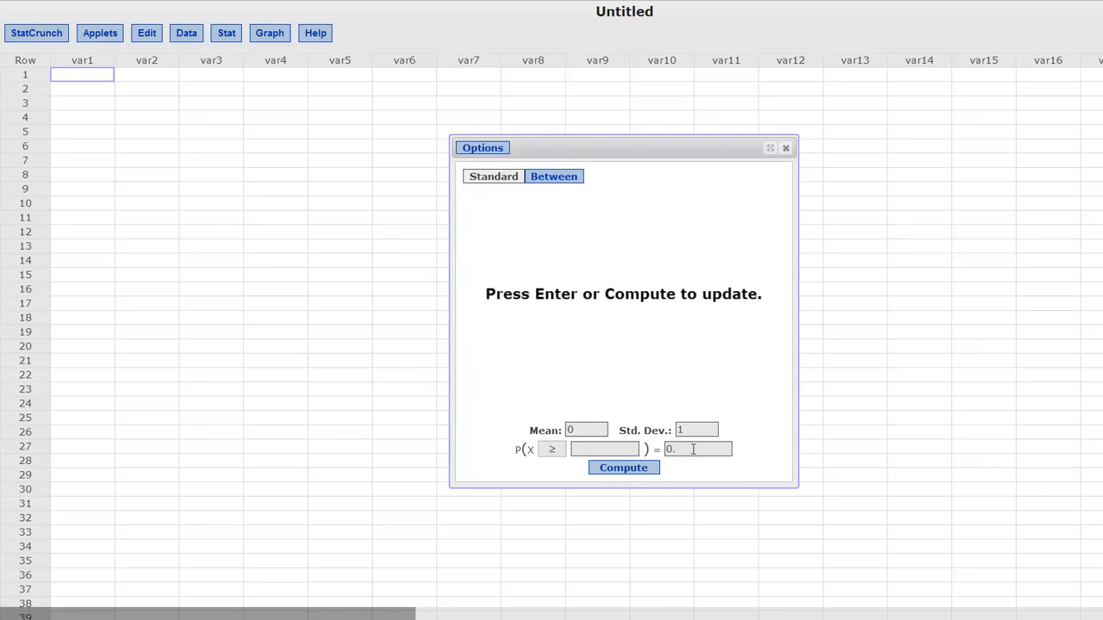
pyautogui.write('.025')
pyautogui.press('BackSpace')
pyautogui.press('BackSpace')
pyautogui.press('BackSpace')
pyautogui.press('BackSpace')
pyautogui.write('025')
pyautogui.click(623, 467)
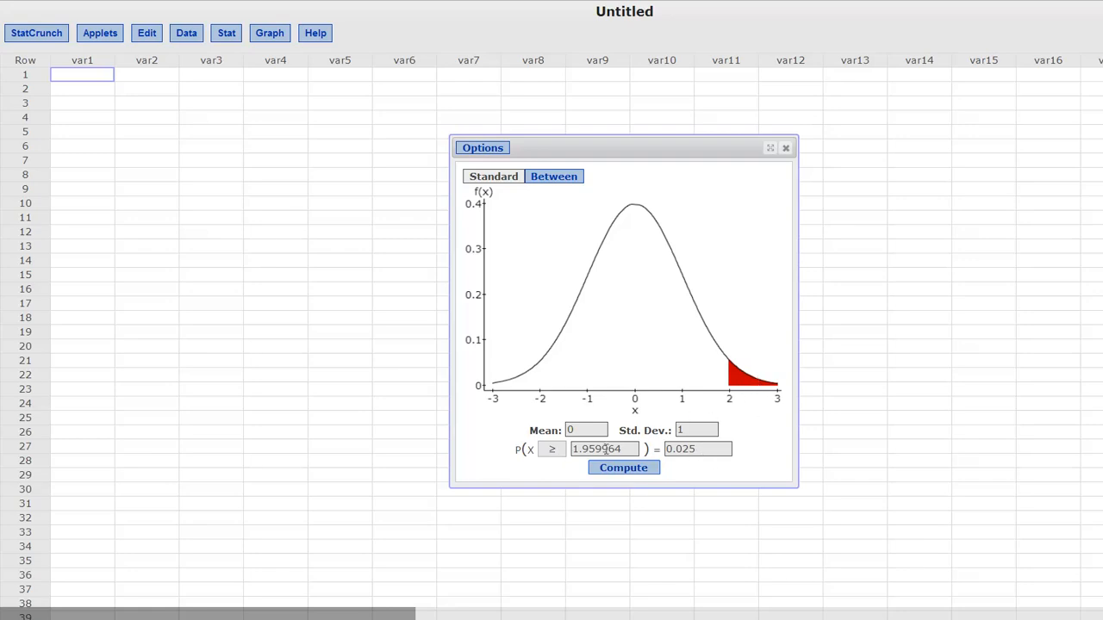
pyautogui.moveTo(626, 449); pyautogui.dragTo(573, 450)
# - Compute the lower-tail cutoff for probability 0.025, giving x = -1.959964
pyautogui.click(551, 449)
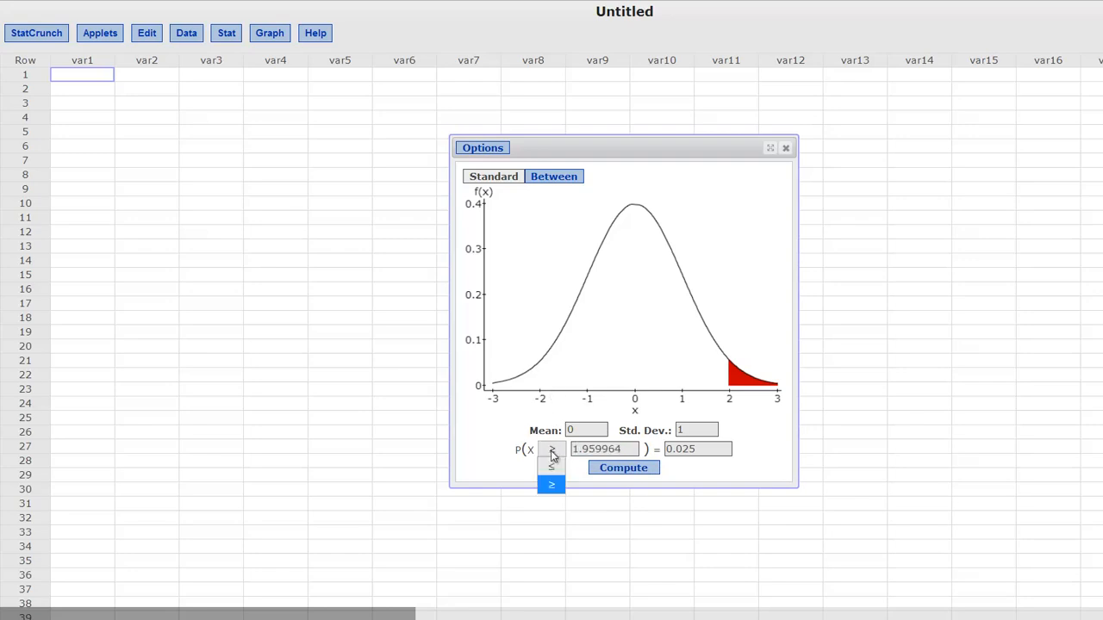
pyautogui.click(551, 478)
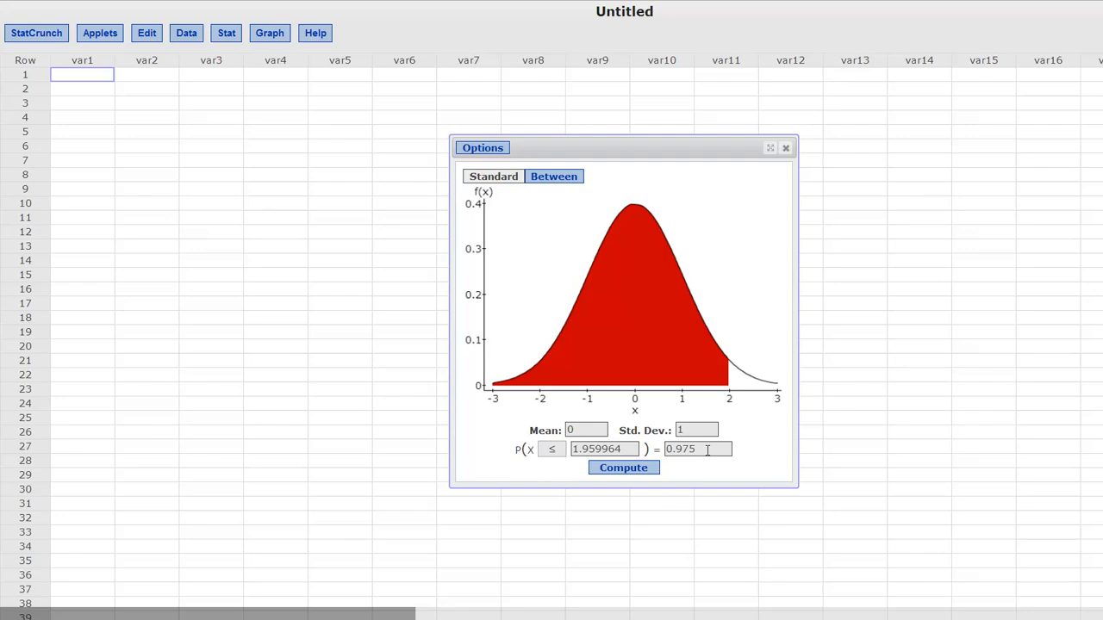
pyautogui.moveTo(707, 449); pyautogui.dragTo(664, 448)
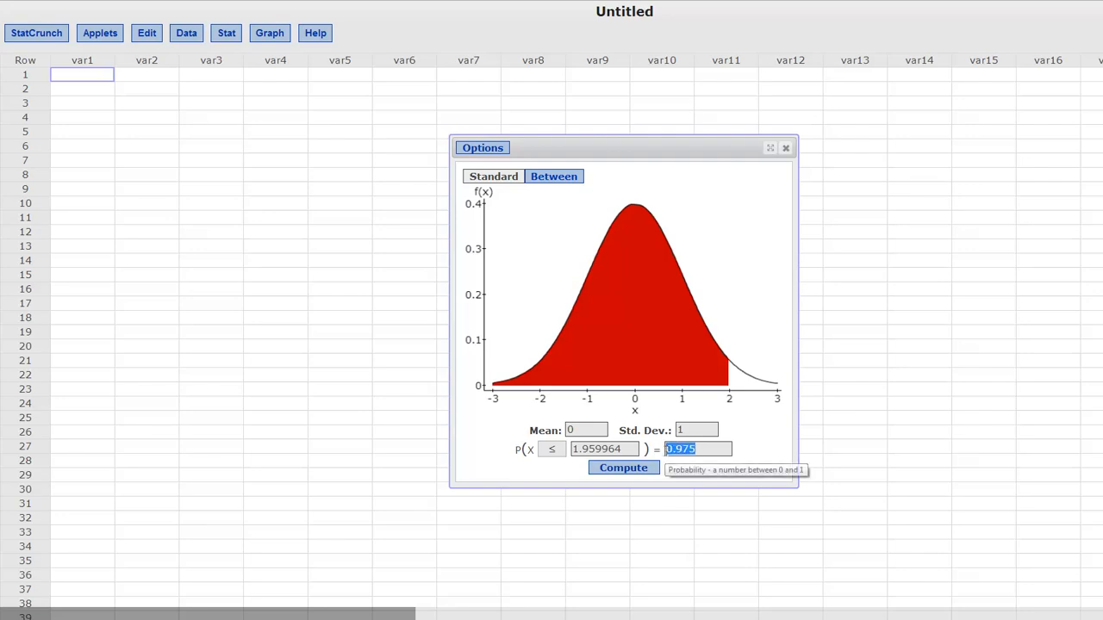
pyautogui.write('0.25')
pyautogui.press('BackSpace')
pyautogui.press('BackSpace')
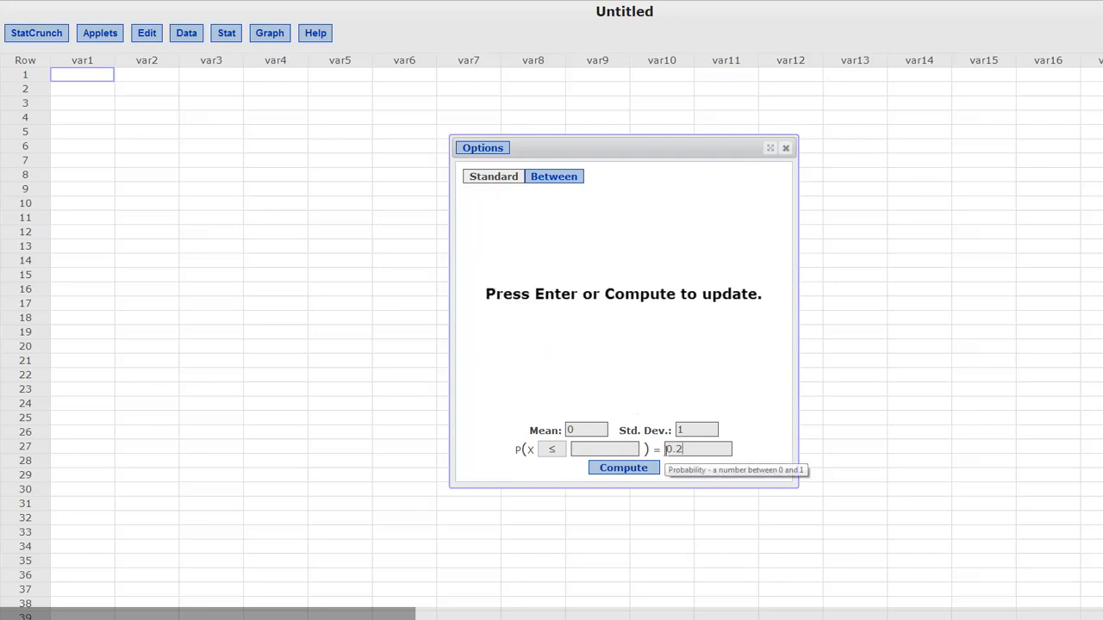
pyautogui.write('025')
pyautogui.press('Return')
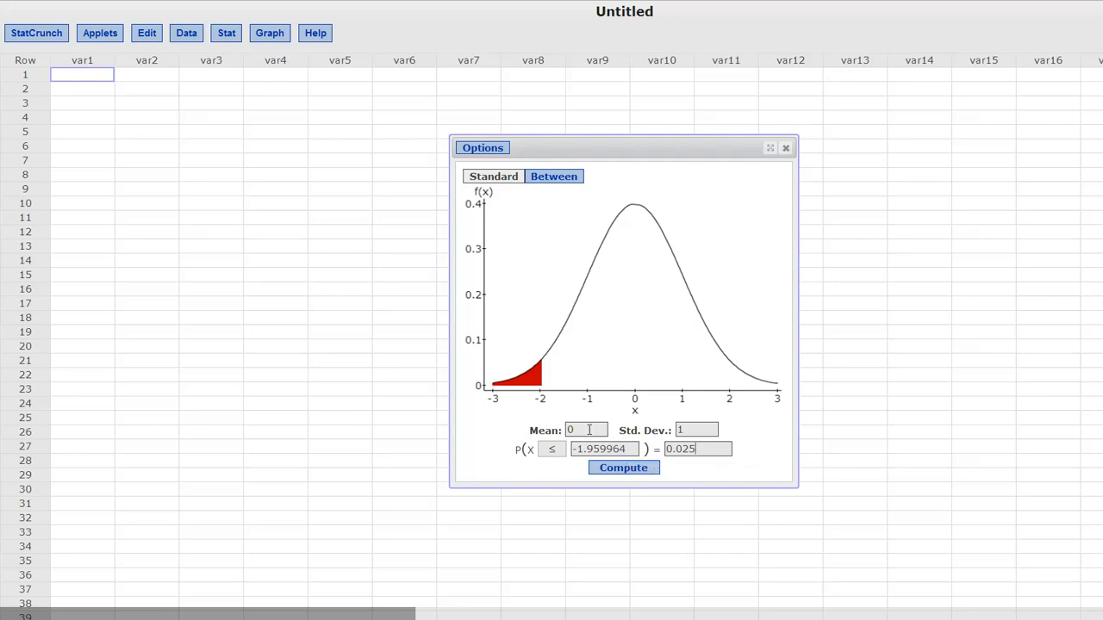
# - Set the normal calculator to mean 100 and standard deviation 8
pyautogui.moveTo(589, 430); pyautogui.dragTo(554, 435)
pyautogui.write('11')
pyautogui.press('BackSpace')
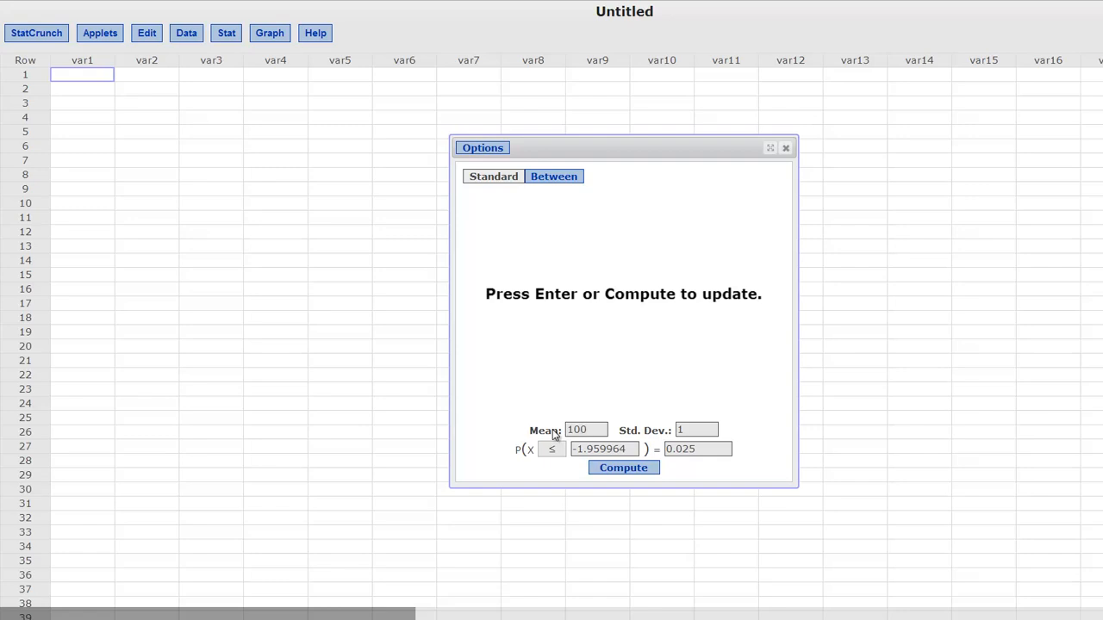
pyautogui.click(698, 429)
pyautogui.press('BackSpace')
pyautogui.write('8')
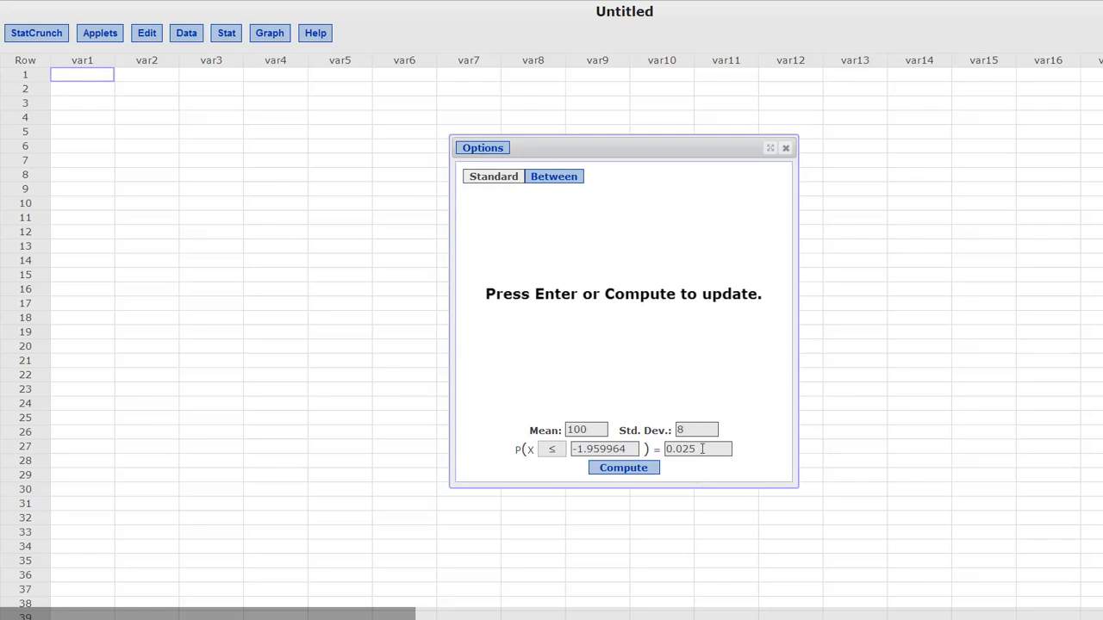
# - Compute the cutoff with upper-tail area .97, giving P(X ≥ 84.953651) = 0.97
pyautogui.moveTo(702, 449); pyautogui.dragTo(665, 449)
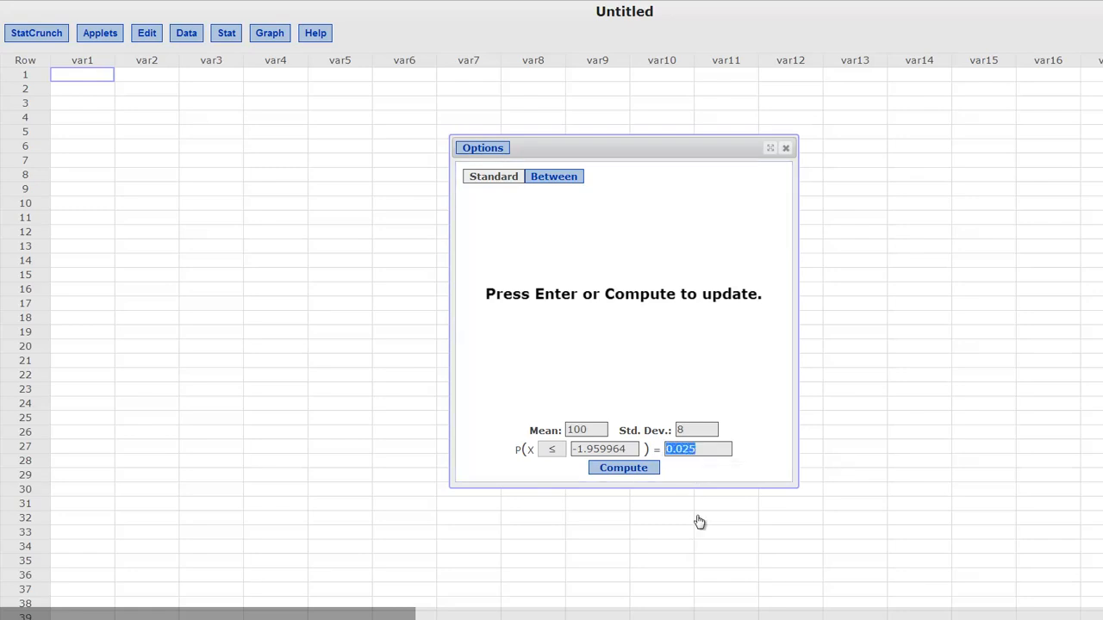
pyautogui.click(551, 449)
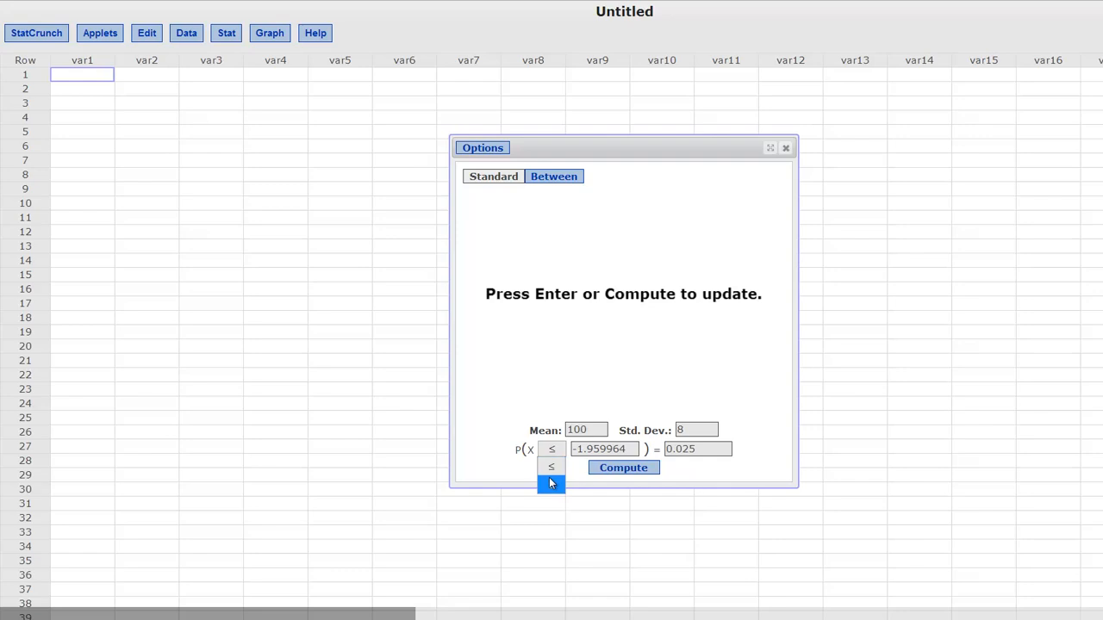
pyautogui.click(552, 483)
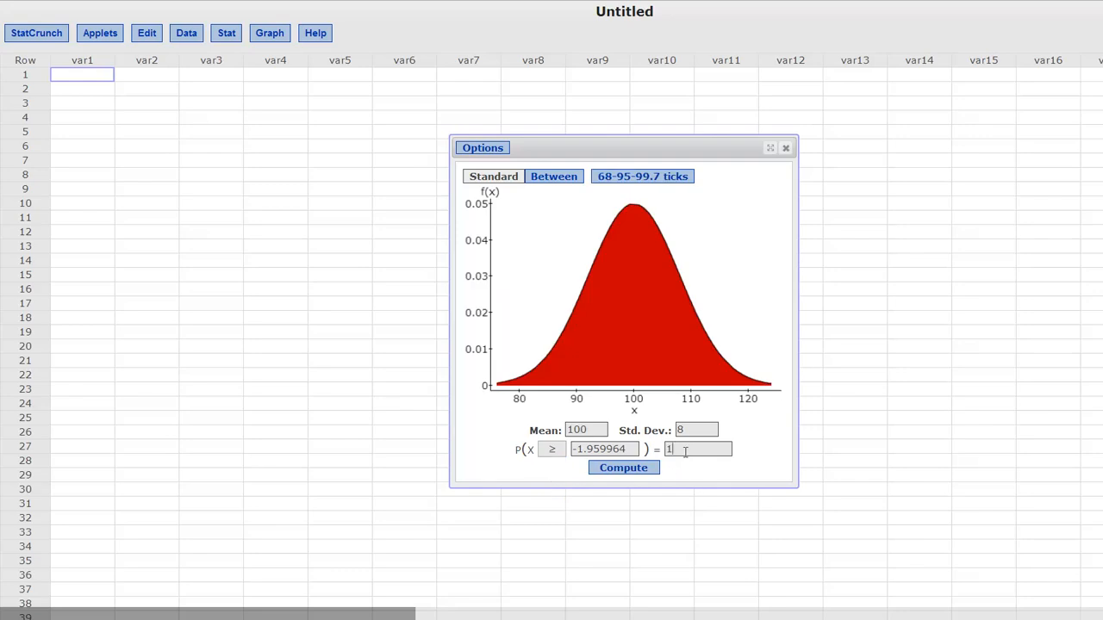
pyautogui.press('BackSpace')
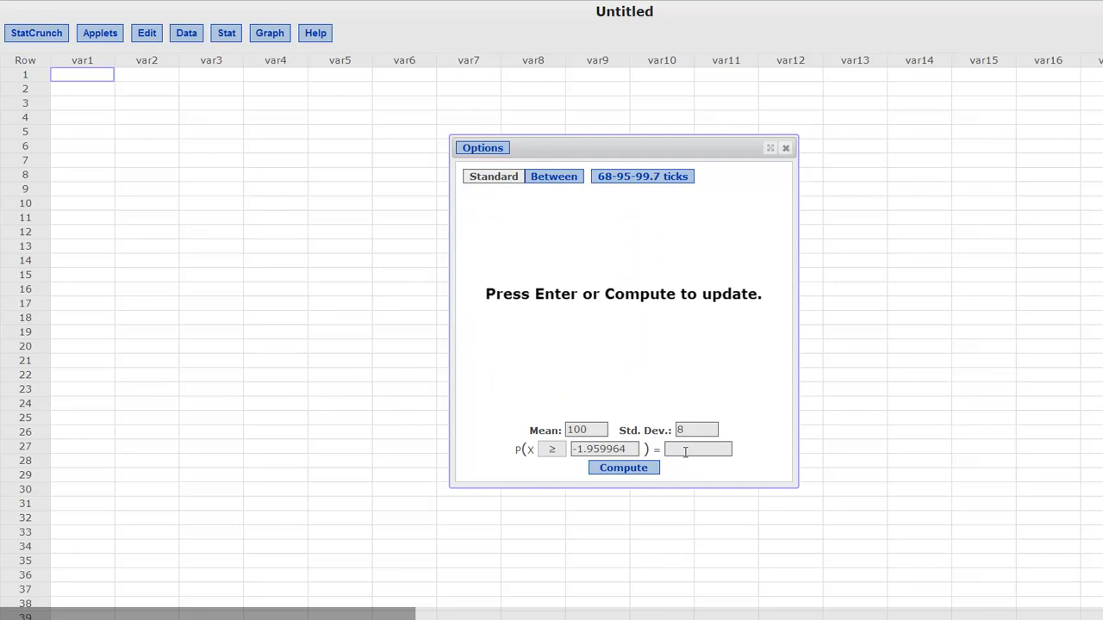
pyautogui.write('.97')
pyautogui.click(689, 449)
pyautogui.click(624, 468)
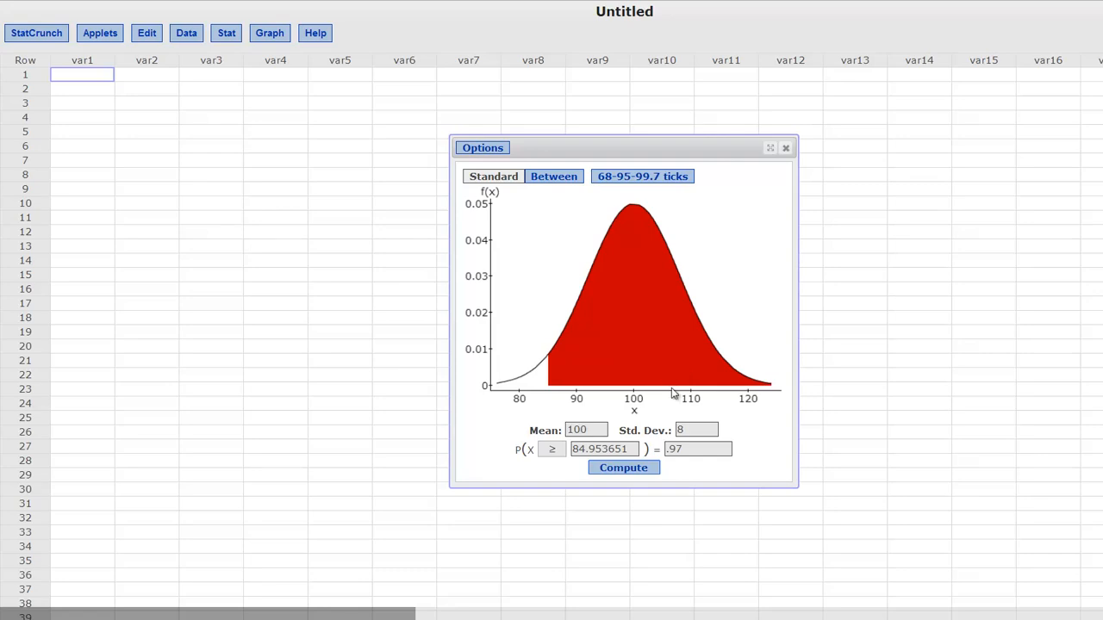
# - Compute the cutoff with upper-tail area .03, giving P(X ≥ 115.04635) = 0.03
pyautogui.click(691, 449)
pyautogui.press('BackSpace')
pyautogui.press('BackSpace')
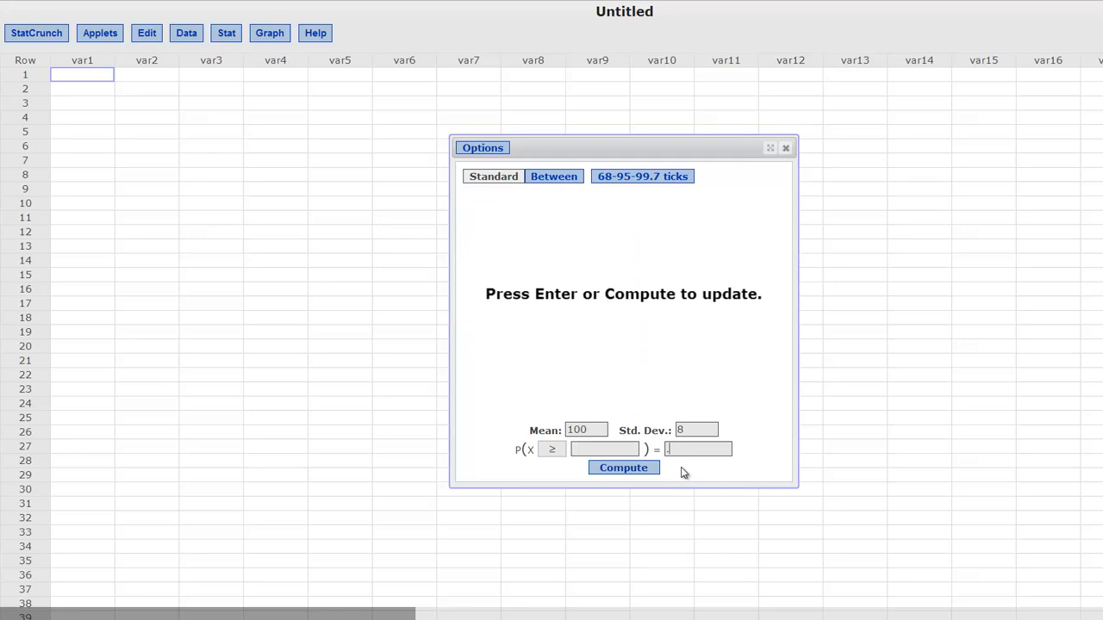
pyautogui.write('03')
pyautogui.click(635, 475)
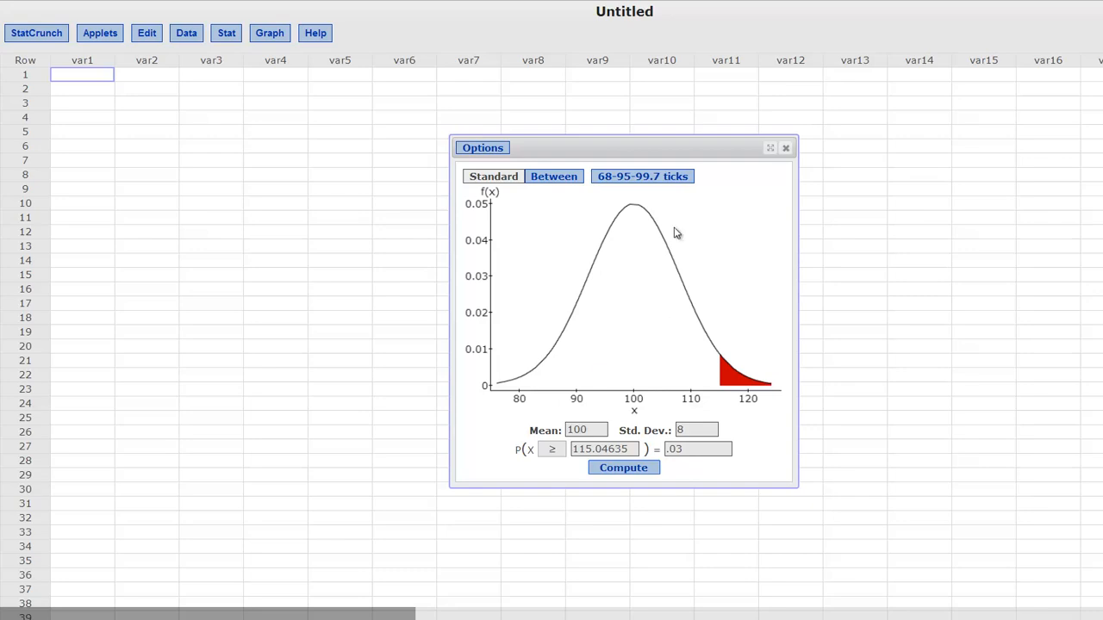
# - Find the Between probability P(90 ≤ X ≤ 105) = 0.6283647
pyautogui.click(552, 181)
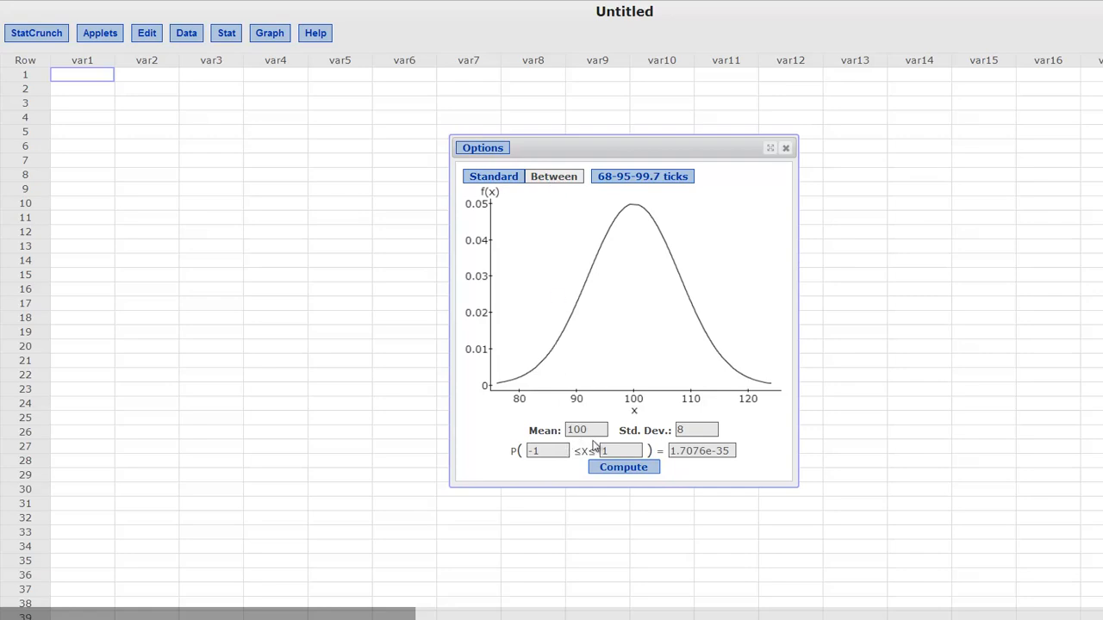
pyautogui.moveTo(541, 451); pyautogui.dragTo(521, 455)
pyautogui.write('90')
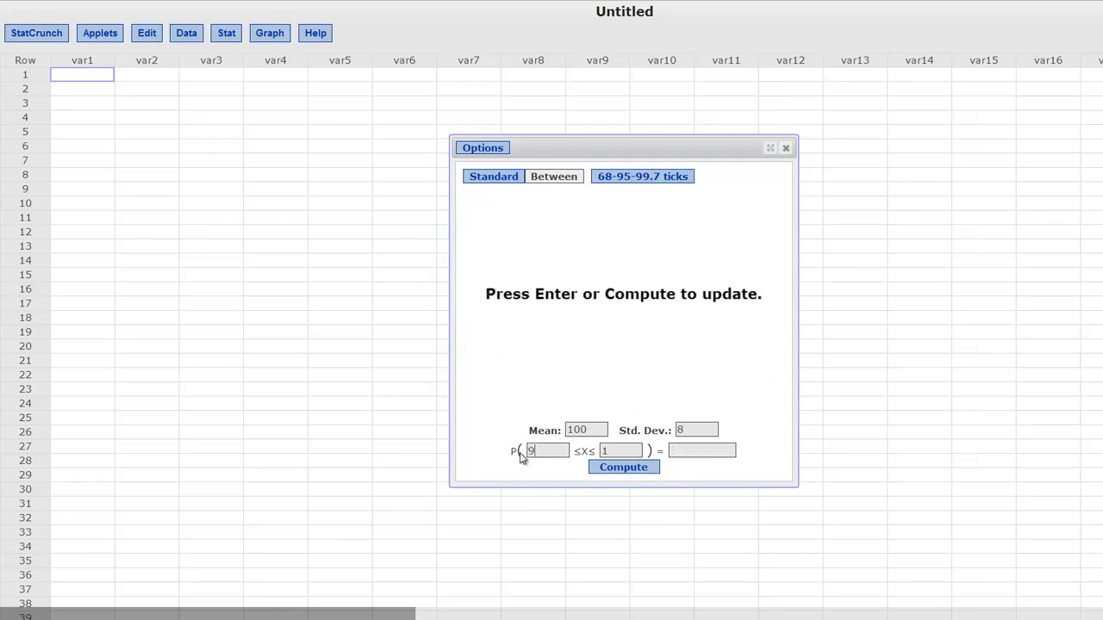
pyautogui.click(612, 451)
pyautogui.write('05')
pyautogui.click(623, 467)
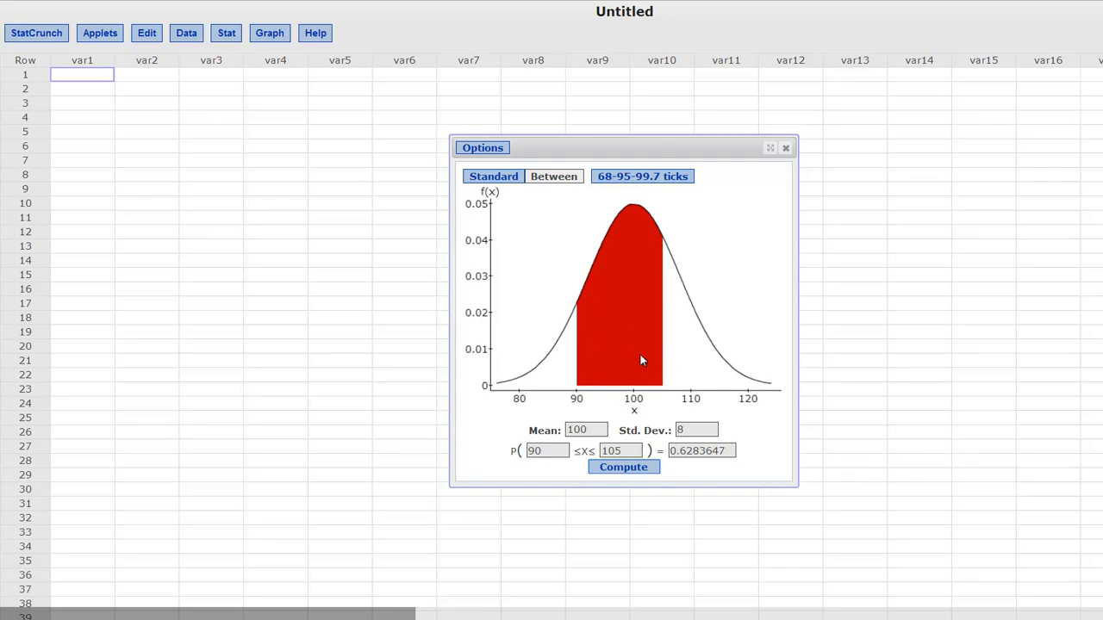
# - Add a Chi-Square calculator beside the normal one and turn off the 68-95-99.7 tick marks
pyautogui.click(227, 33)
pyautogui.moveTo(249, 52)
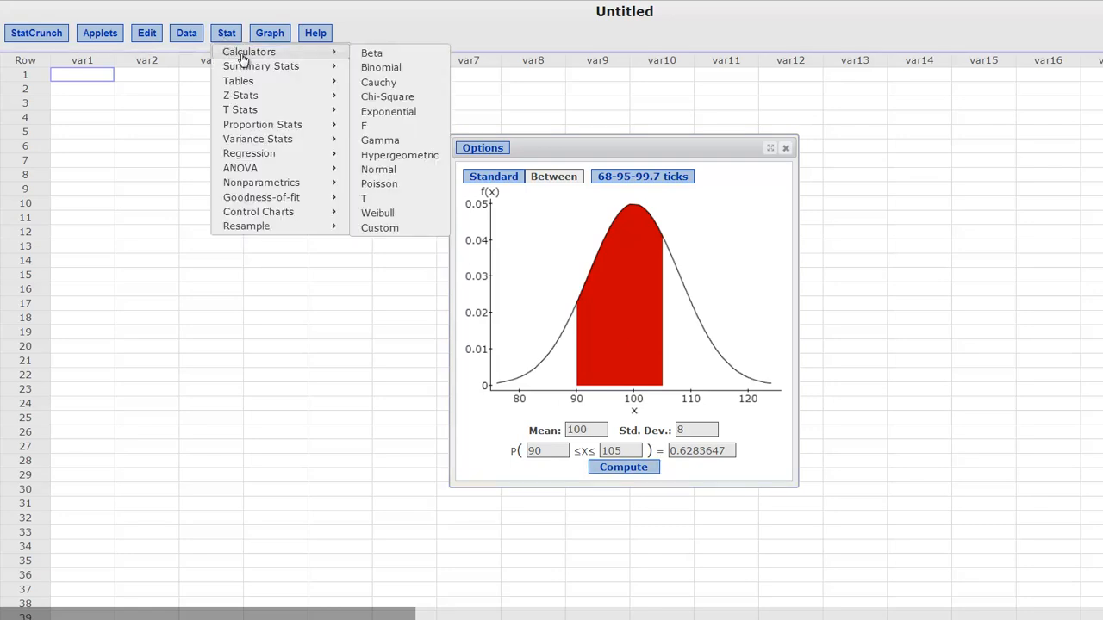
pyautogui.click(387, 97)
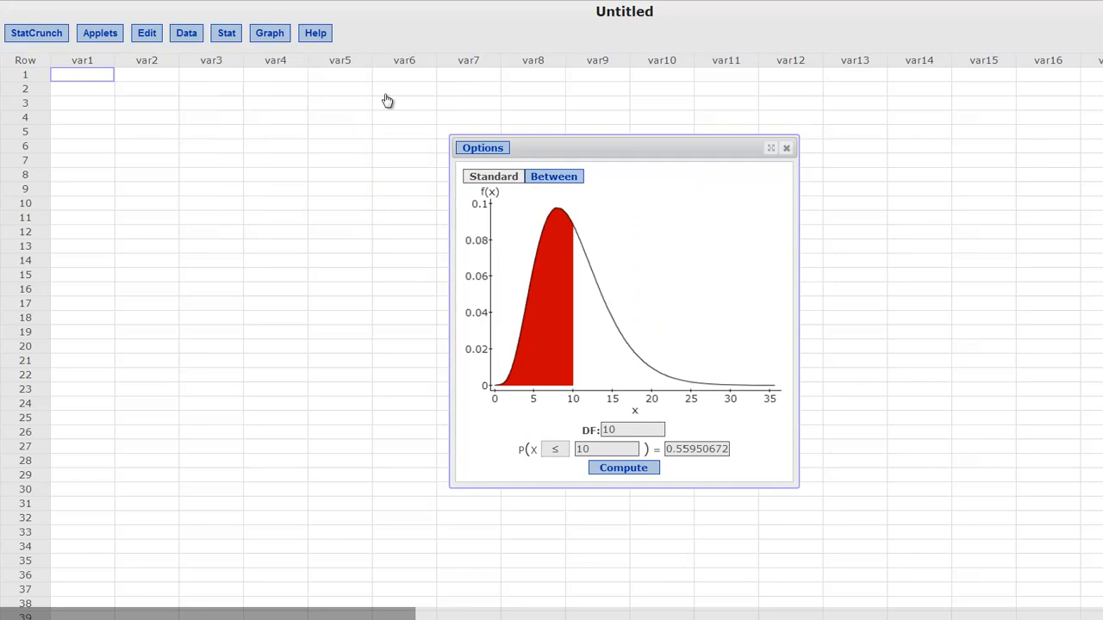
pyautogui.moveTo(523, 136); pyautogui.dragTo(690, 148)
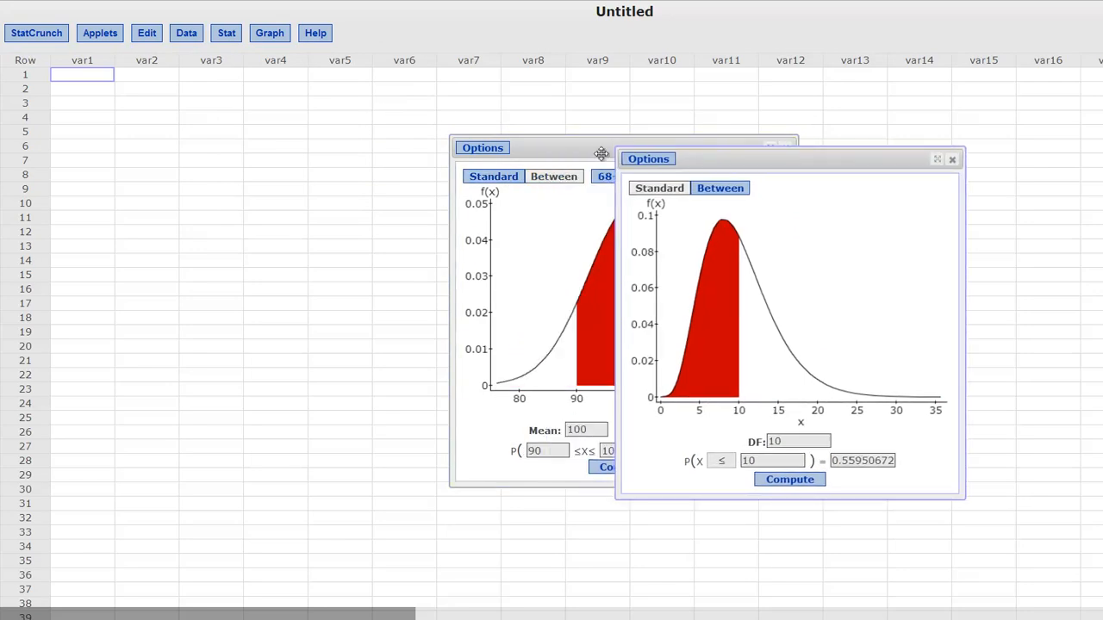
pyautogui.click(567, 143)
pyautogui.moveTo(567, 143); pyautogui.dragTo(355, 145)
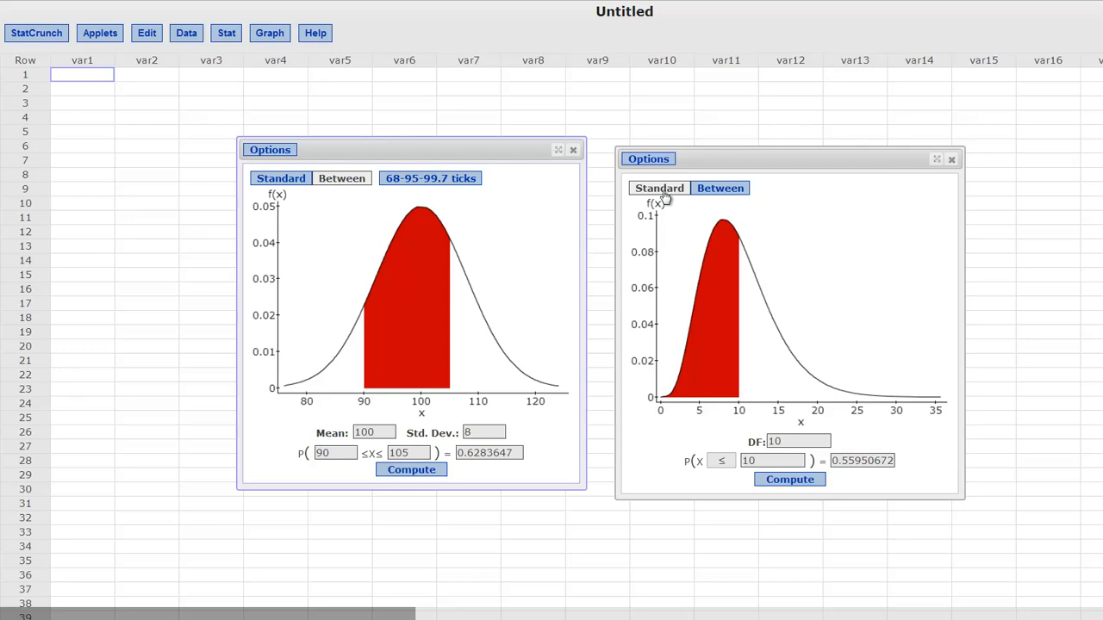
pyautogui.click(419, 185)
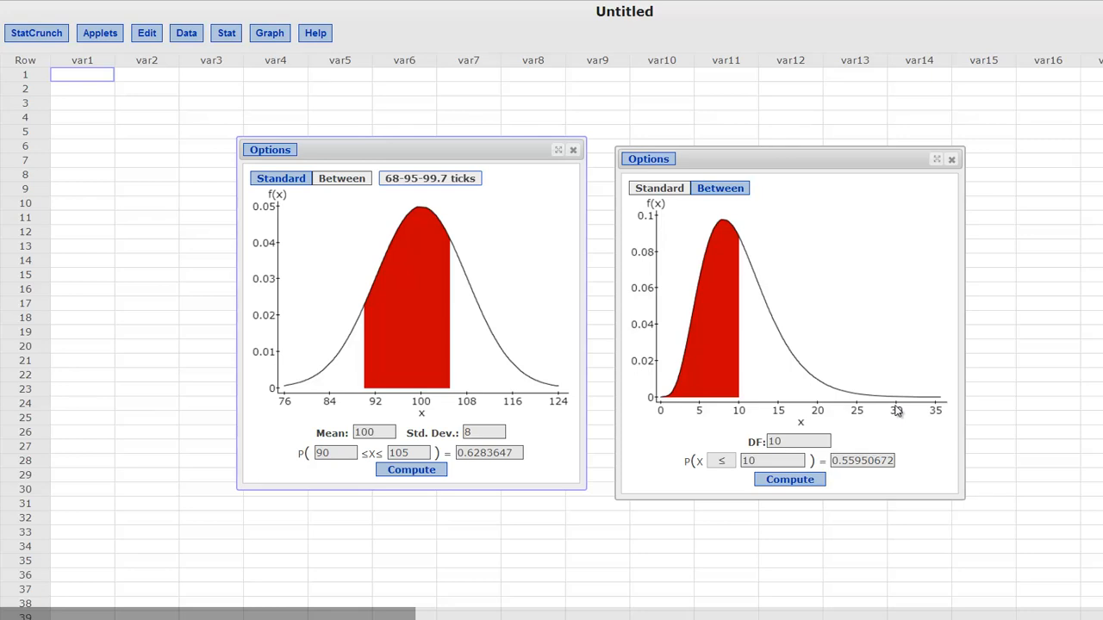
# - With DF 6 and x 14.65, compute the upper tail P(X ≥ 14.65) = 0.02316077
pyautogui.moveTo(786, 443); pyautogui.dragTo(751, 446)
pyautogui.write('6')
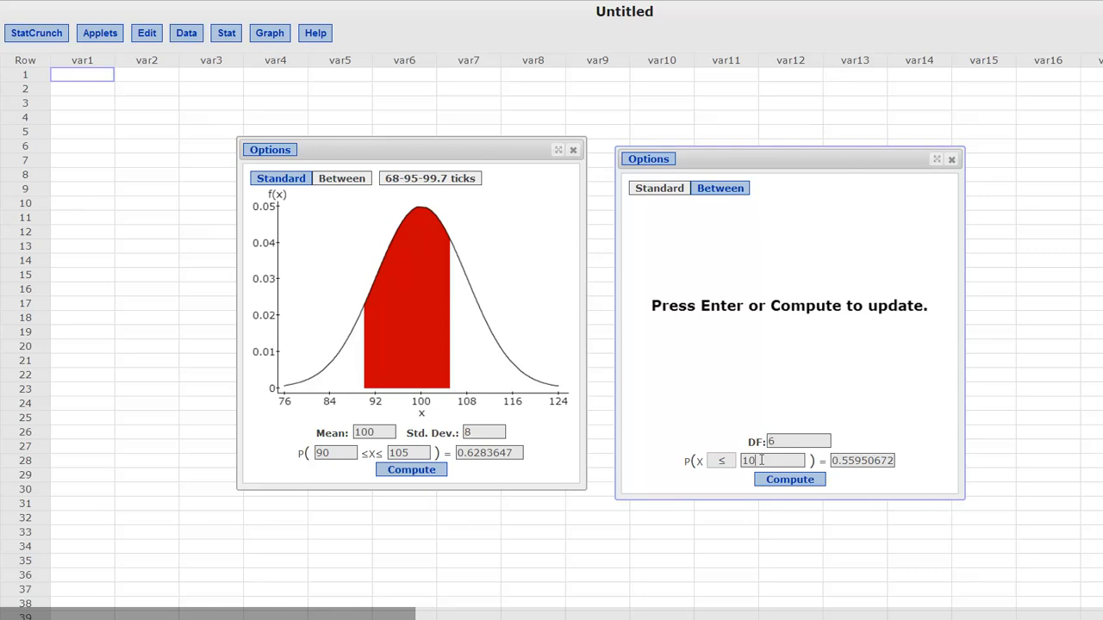
pyautogui.press('BackSpace')
pyautogui.write('4')
pyautogui.write('.65')
pyautogui.click(722, 461)
pyautogui.click(722, 498)
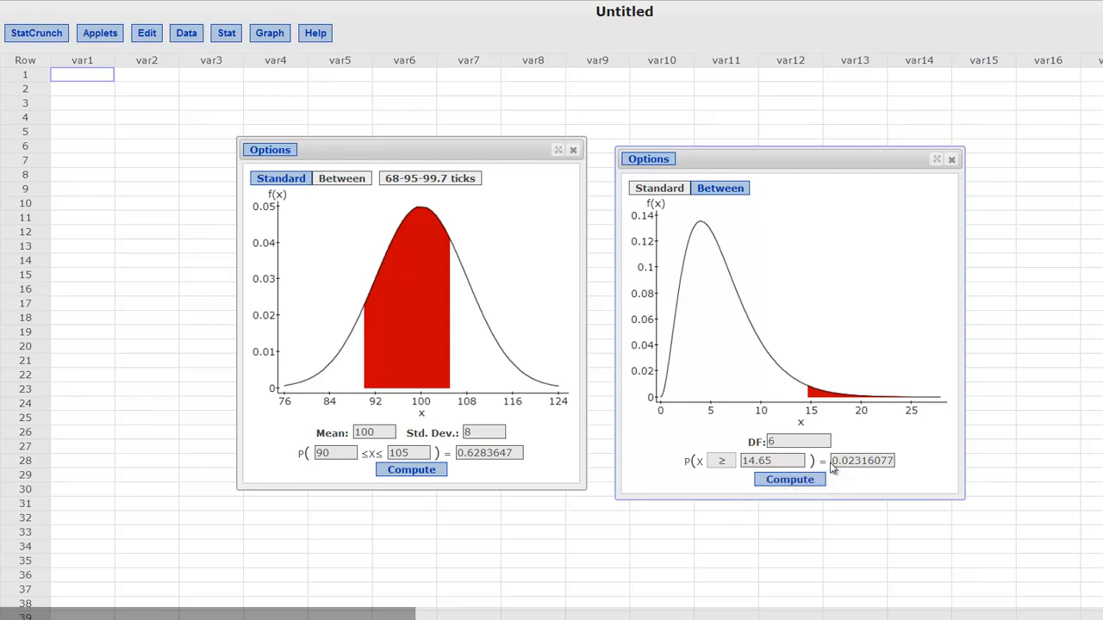
pyautogui.moveTo(832, 461); pyautogui.dragTo(896, 461)
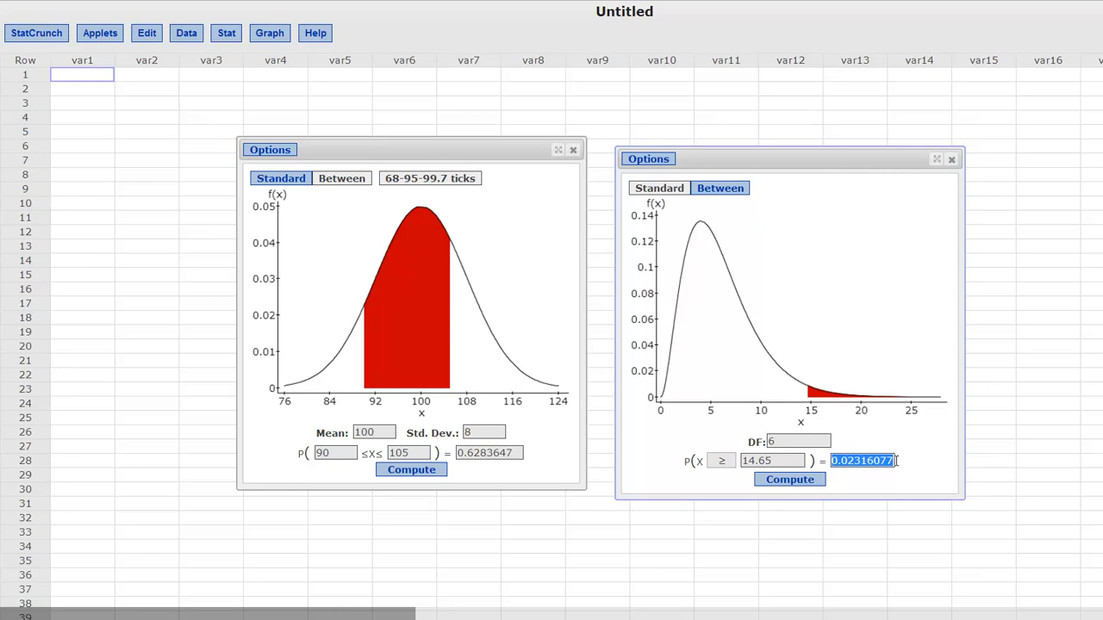
# - Find the chi-square cutoff 11.283496 for upper-tail area 0.08, then show P(5 ≤ X ≤ 15)
pyautogui.click(780, 441)
pyautogui.click(893, 460)
pyautogui.press('BackSpace')
pyautogui.press('BackSpace')
pyautogui.press('BackSpace')
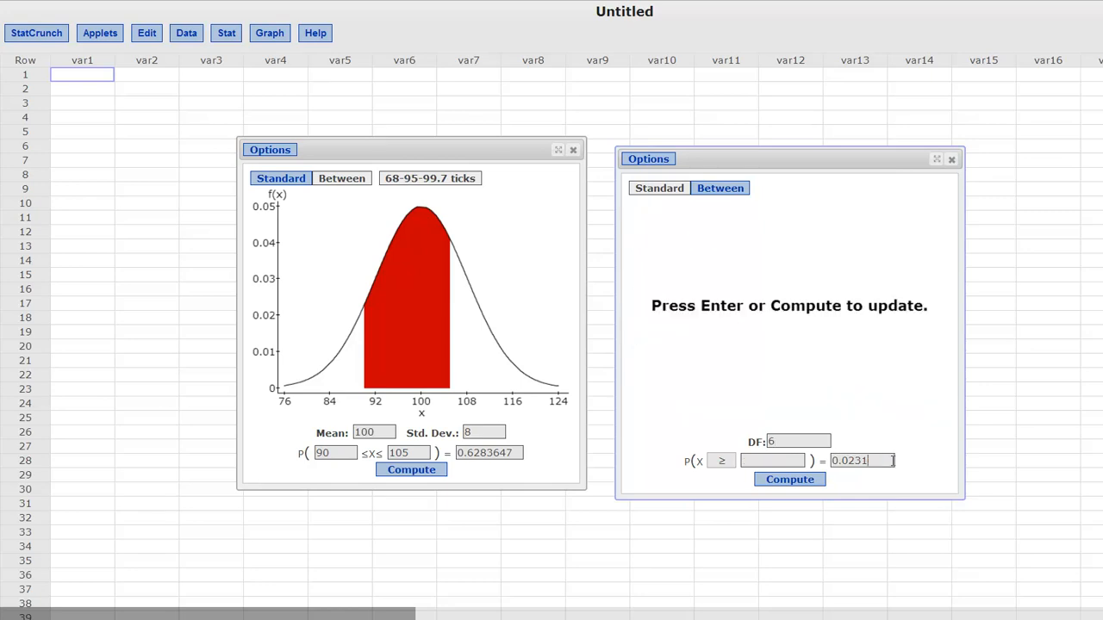
pyautogui.write('8')
pyautogui.press('Return')
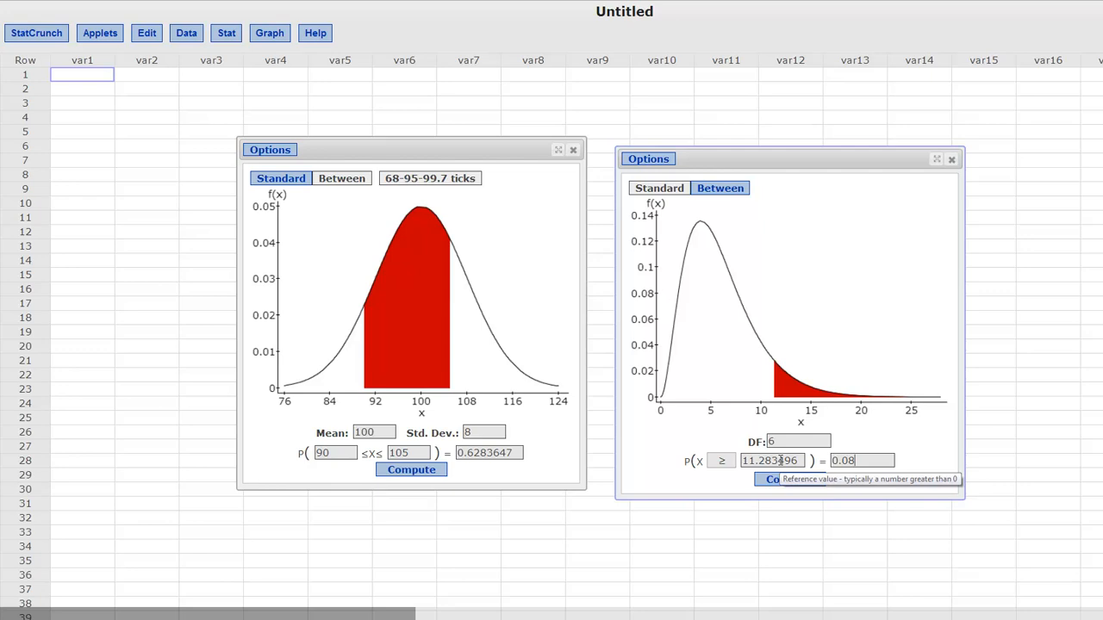
pyautogui.click(713, 190)
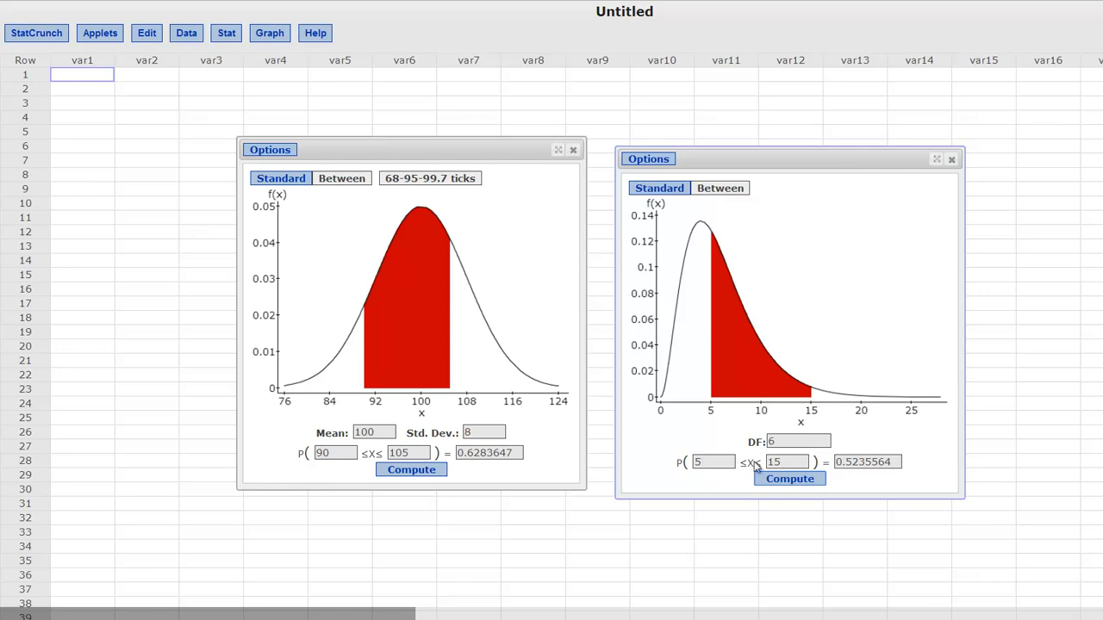
# - Reopen the Stat menu's list of distribution calculators
pyautogui.click(784, 462)
pyautogui.click(227, 32)
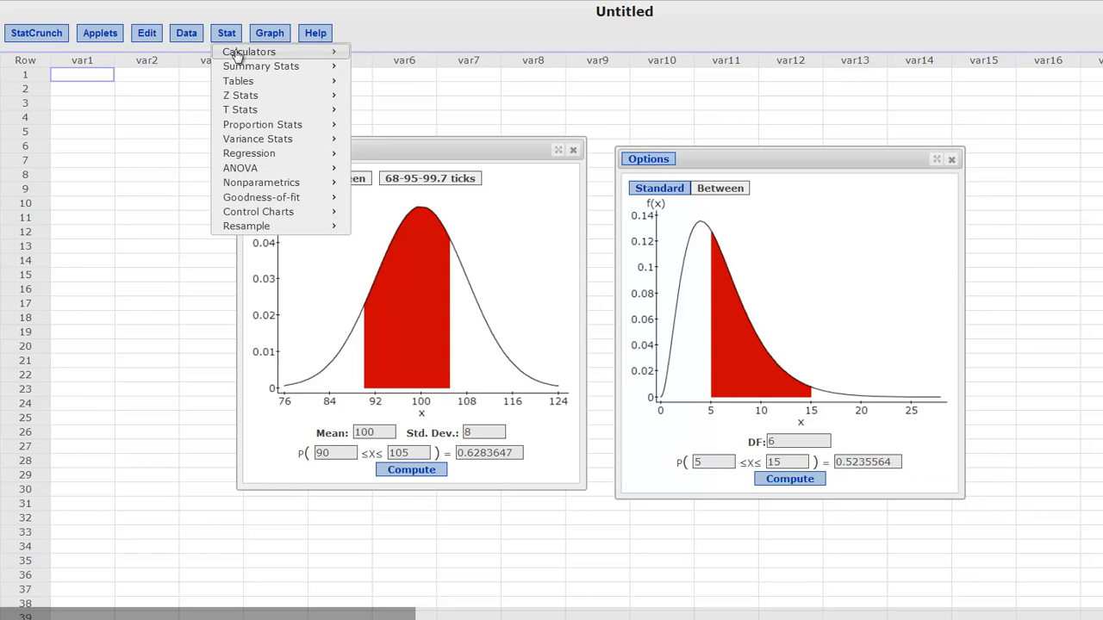
pyautogui.moveTo(250, 51)
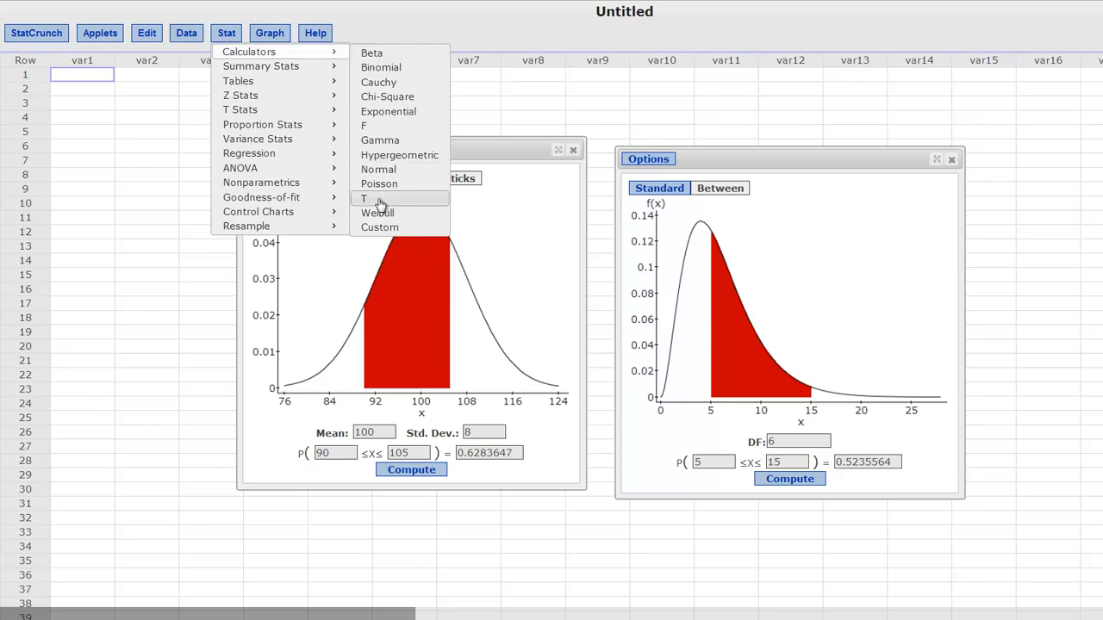
# - Start a t calculator (DF 10) and compute the right-tail probability P(X ≥ 14)
pyautogui.click(382, 199)
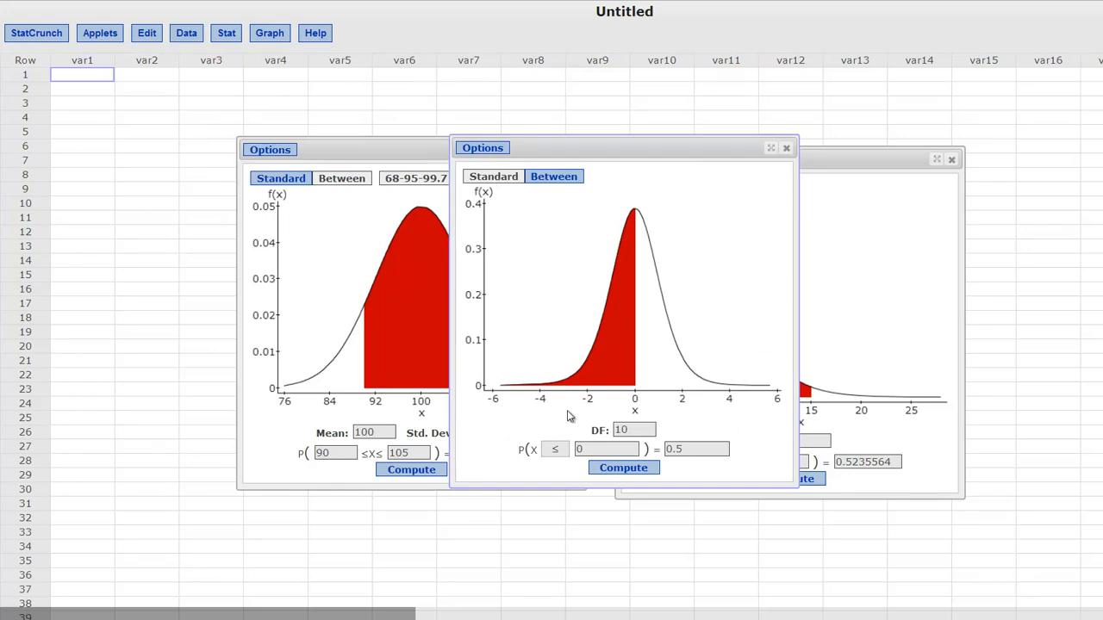
pyautogui.click(555, 450)
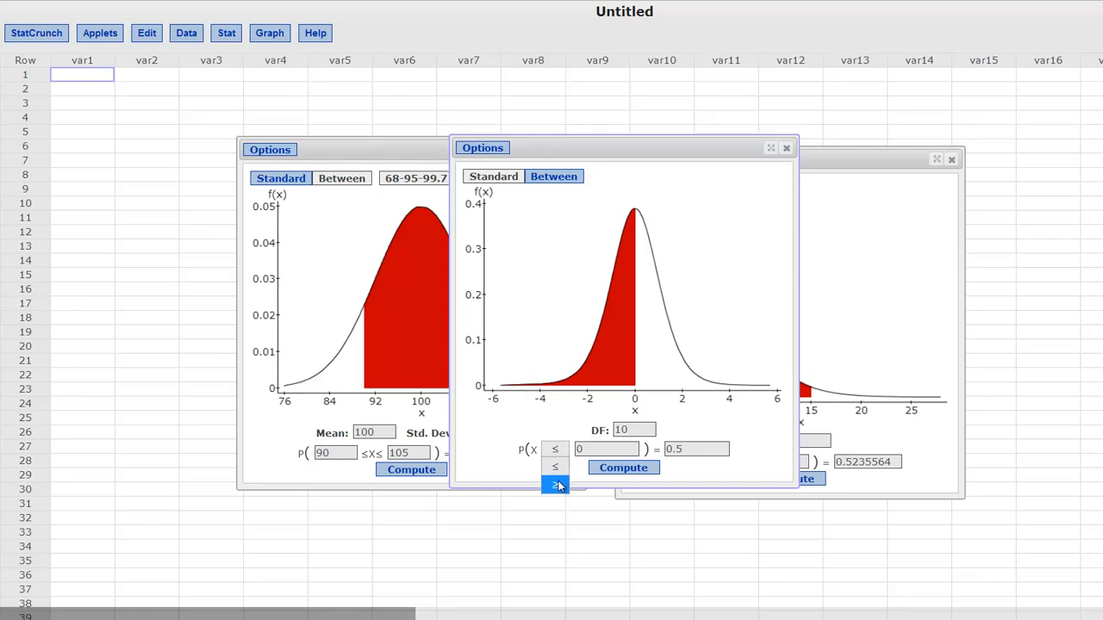
pyautogui.click(558, 485)
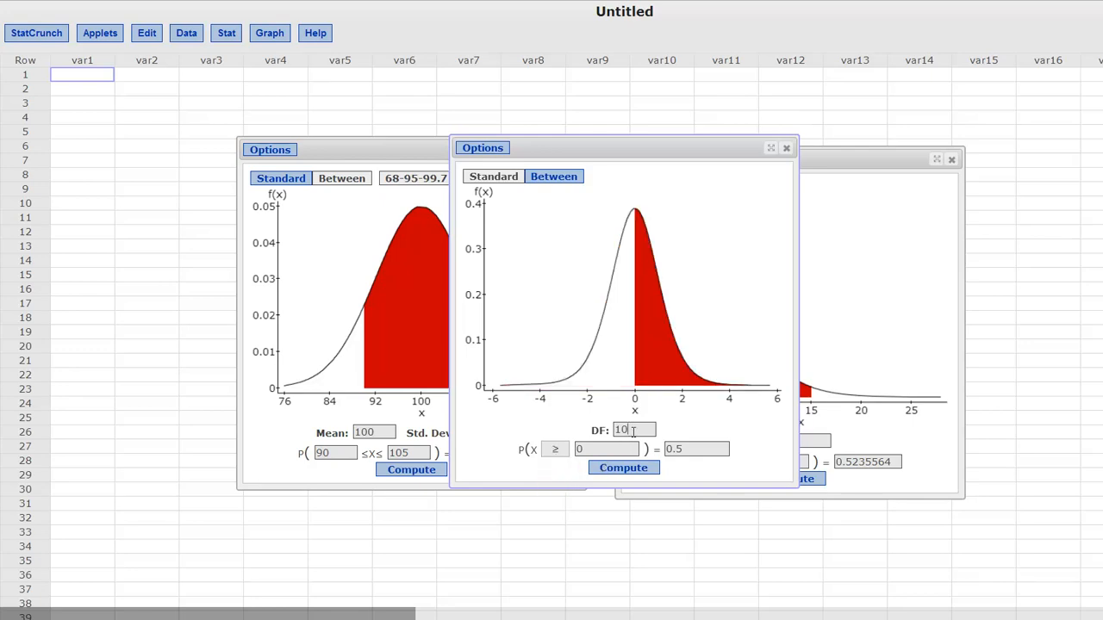
pyautogui.click(606, 449)
pyautogui.press('BackSpace')
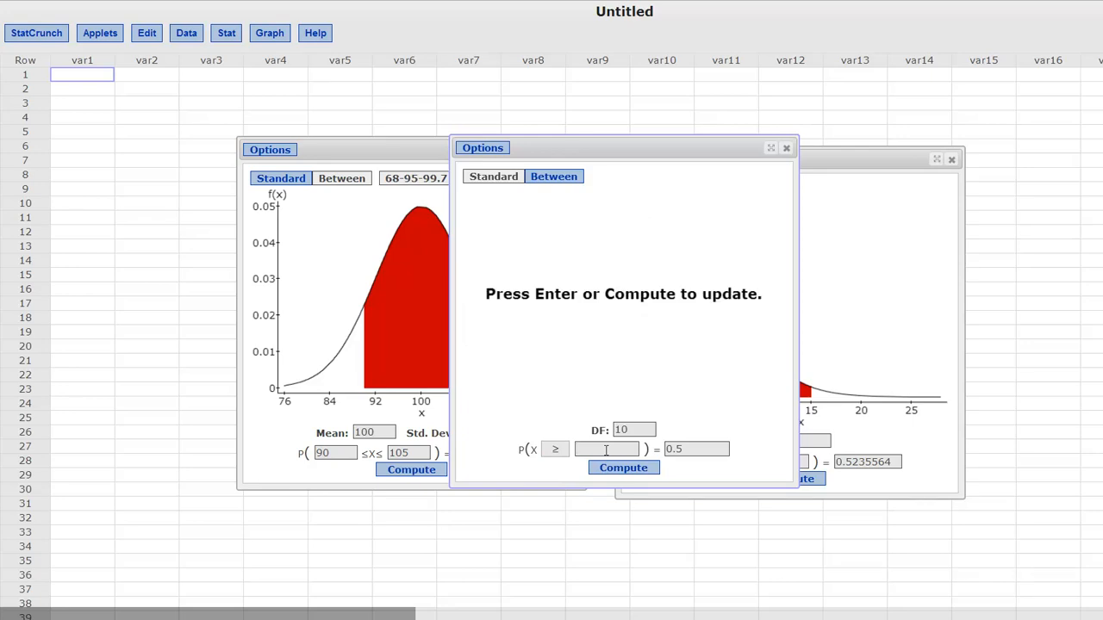
pyautogui.write('14')
pyautogui.press('Return')
# - Compute right-tail probabilities for x = 7, 5 and 2, then switch to P(X ≤ 2) = 0.96330601
pyautogui.click(696, 449)
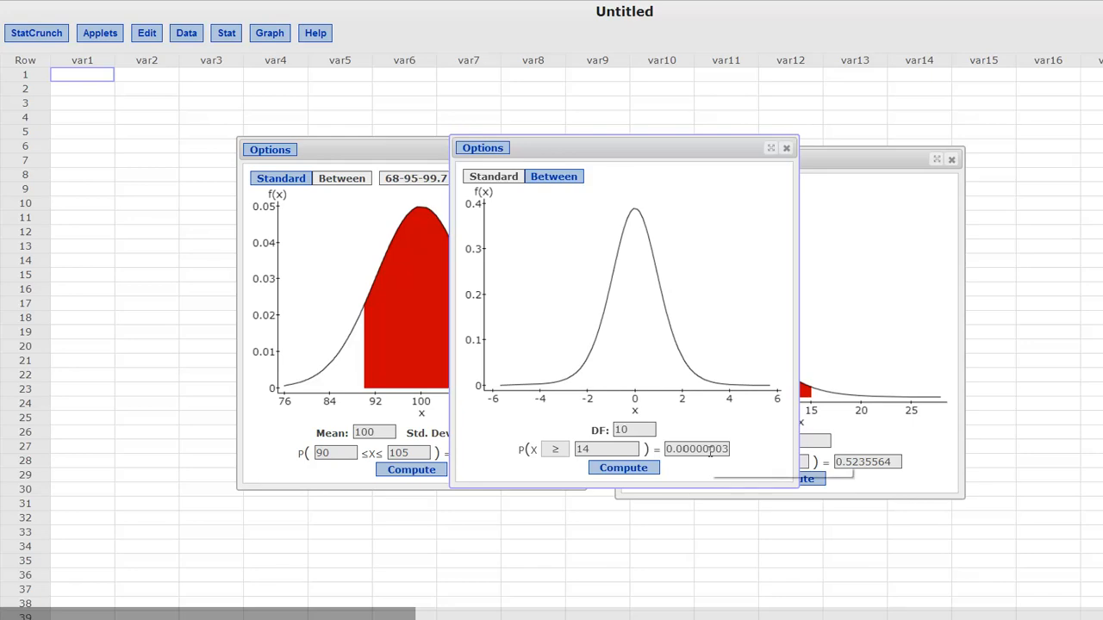
pyautogui.write('7')
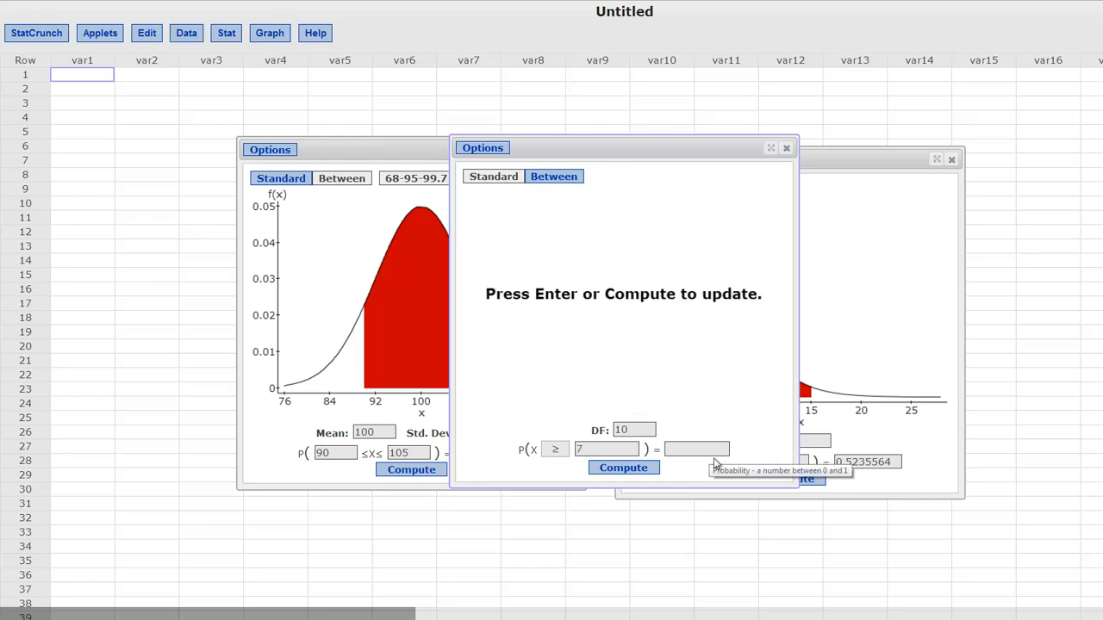
pyautogui.click(623, 468)
pyautogui.click(606, 449)
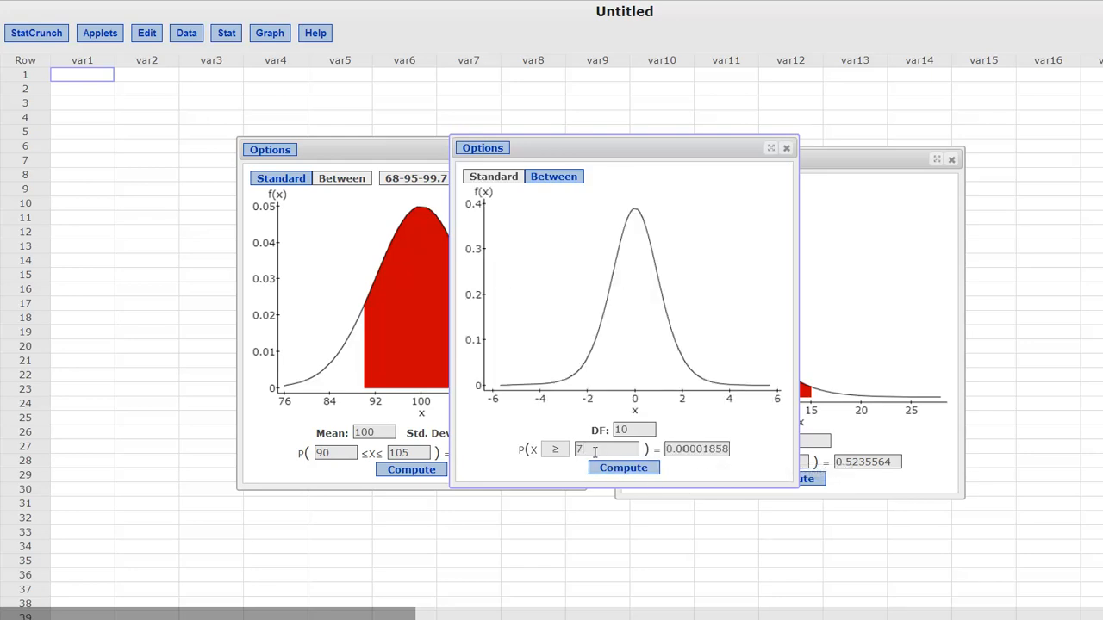
pyautogui.press('BackSpace')
pyautogui.write('5')
pyautogui.press('Return')
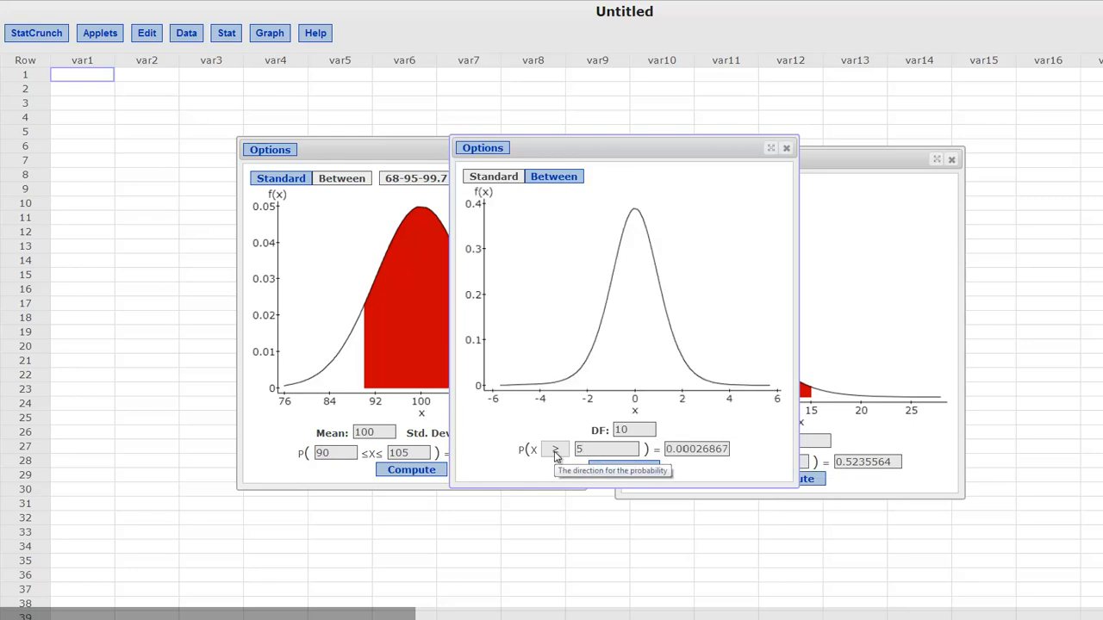
pyautogui.press('BackSpace')
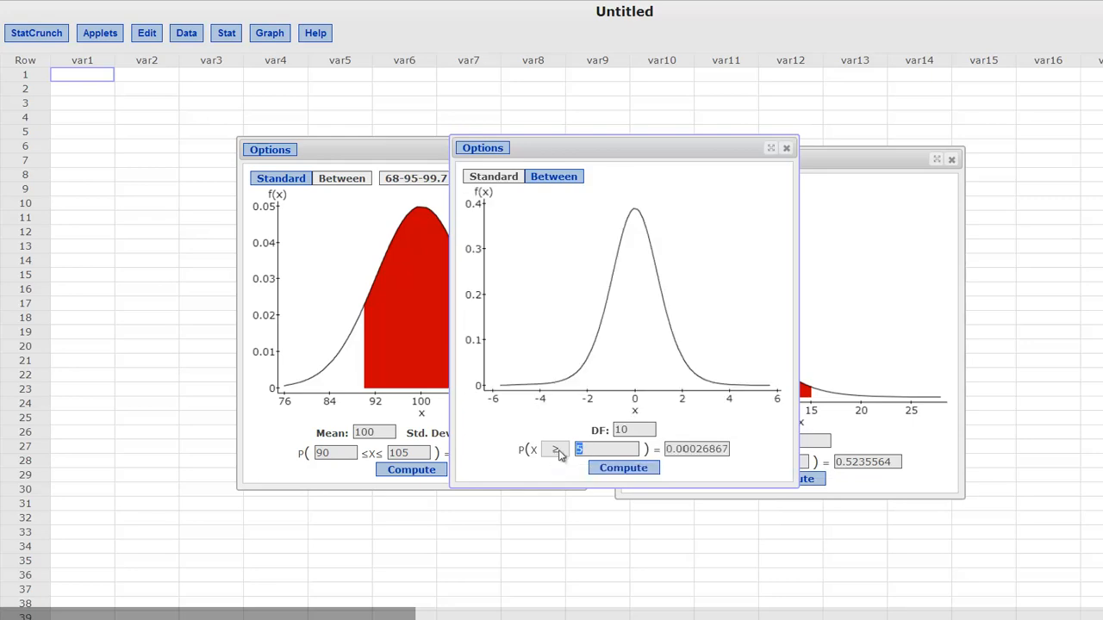
pyautogui.write('2')
pyautogui.press('Return')
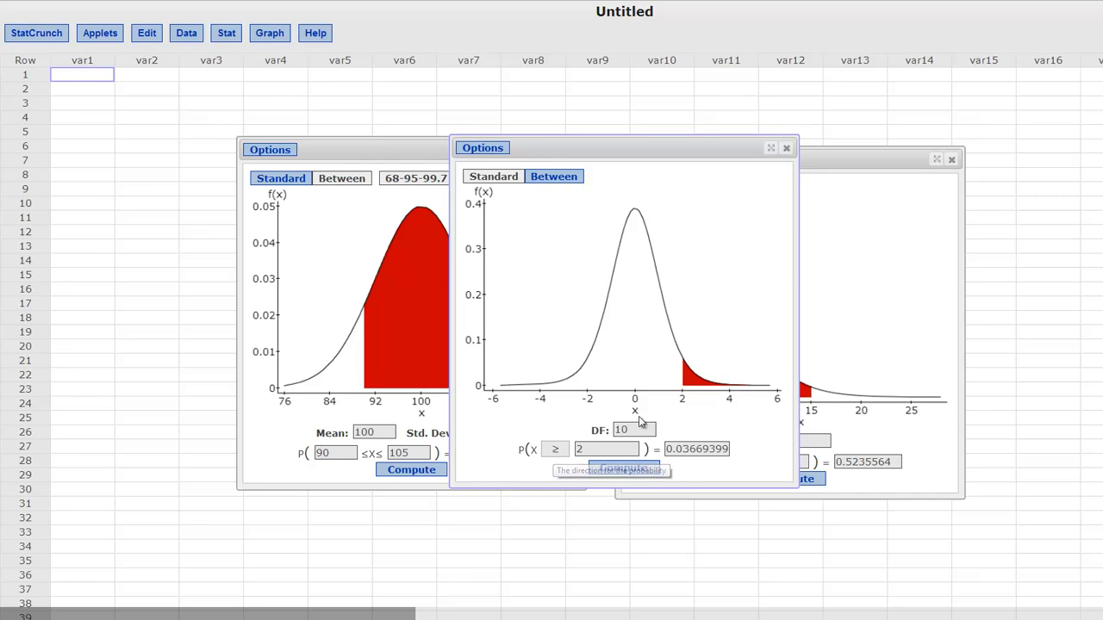
pyautogui.click(556, 450)
pyautogui.click(556, 482)
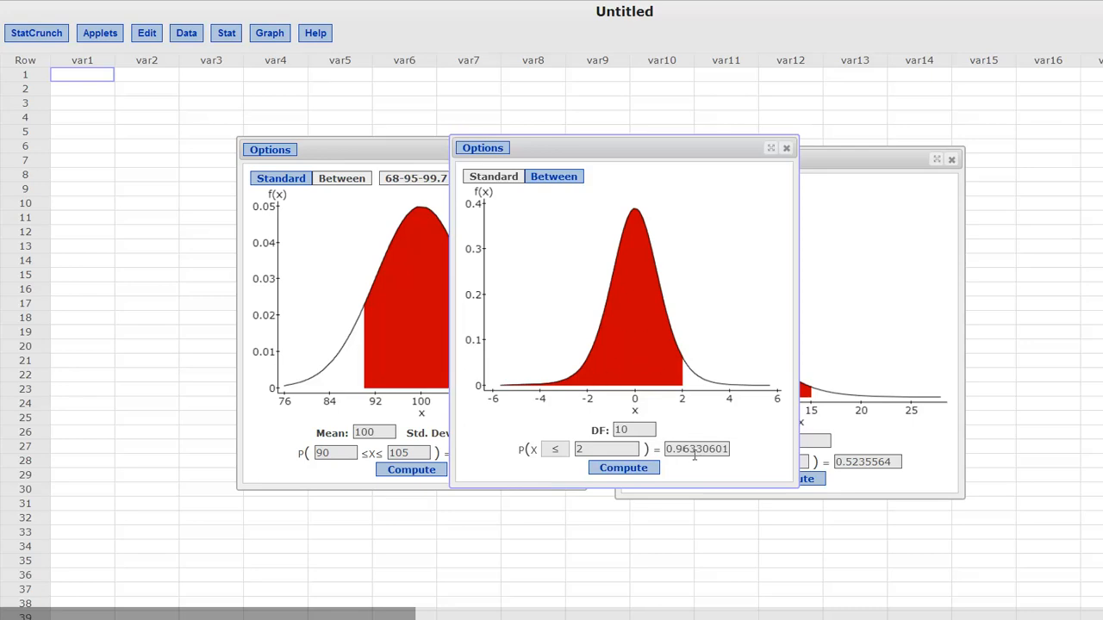
pyautogui.click(552, 178)
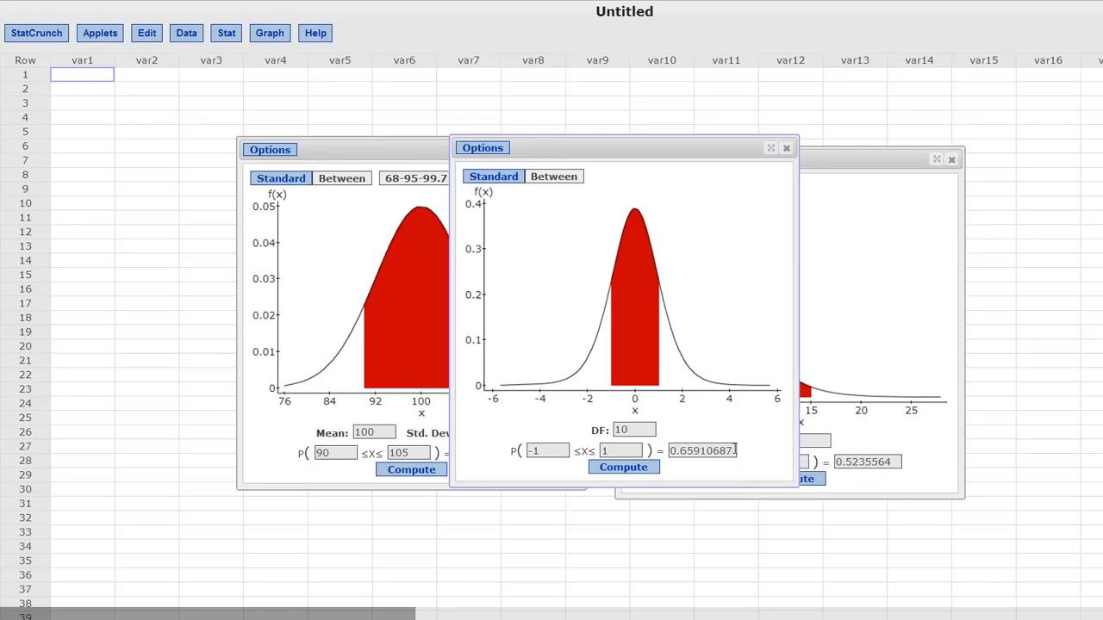
pyautogui.moveTo(735, 451); pyautogui.dragTo(668, 457)
pyautogui.write('.95')
pyautogui.press('Return')
pyautogui.click(543, 451)
pyautogui.click(622, 451)
pyautogui.click(494, 176)
pyautogui.write('2')
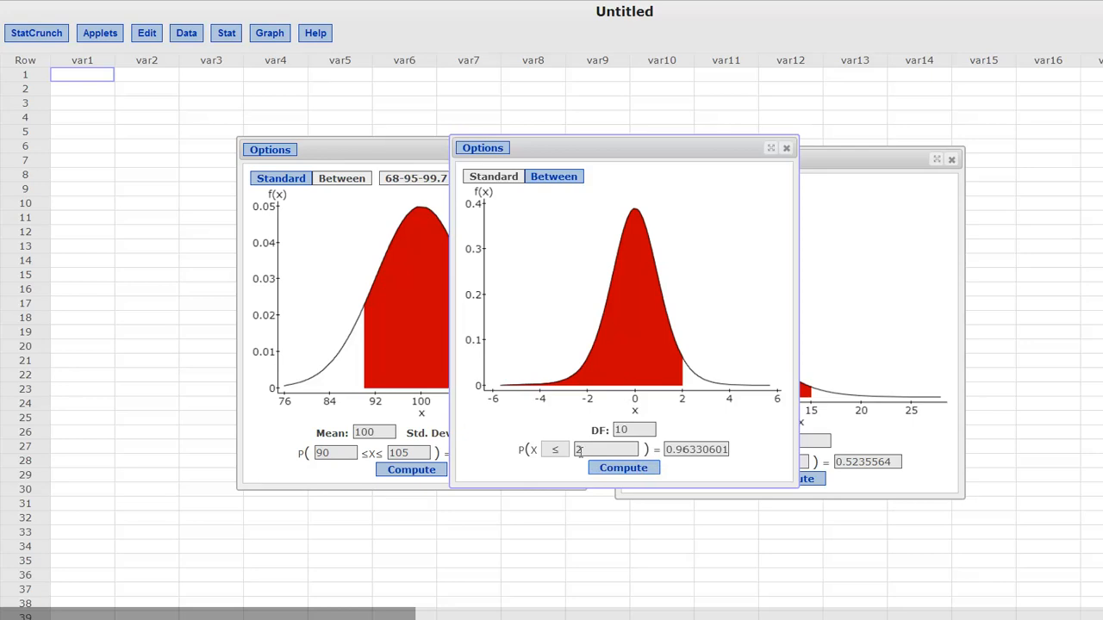
# - Find the t critical value 2.2281388 for a right-tail probability of 0.025 (DF 10)
pyautogui.click(557, 450)
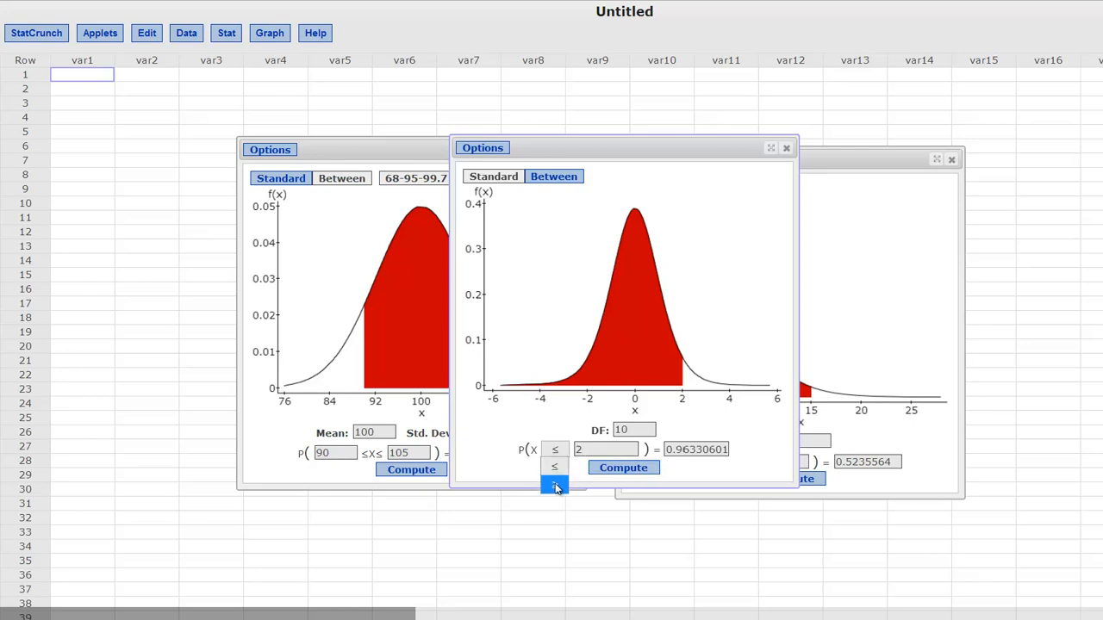
pyautogui.click(556, 487)
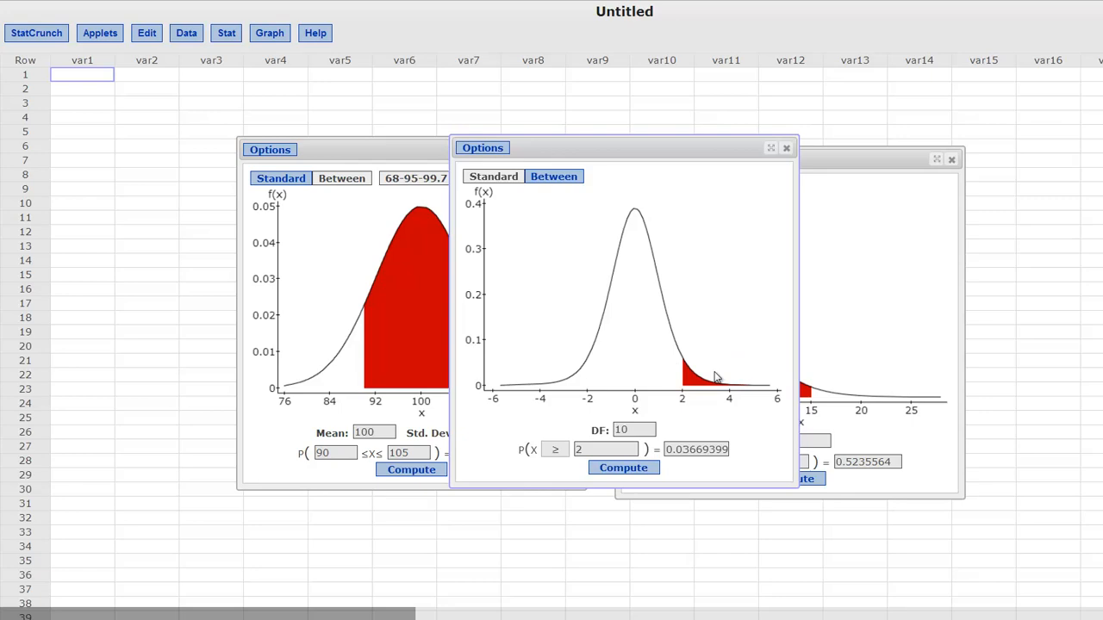
pyautogui.click(728, 449)
pyautogui.press('BackSpace')
pyautogui.press('BackSpace')
pyautogui.press('BackSpace')
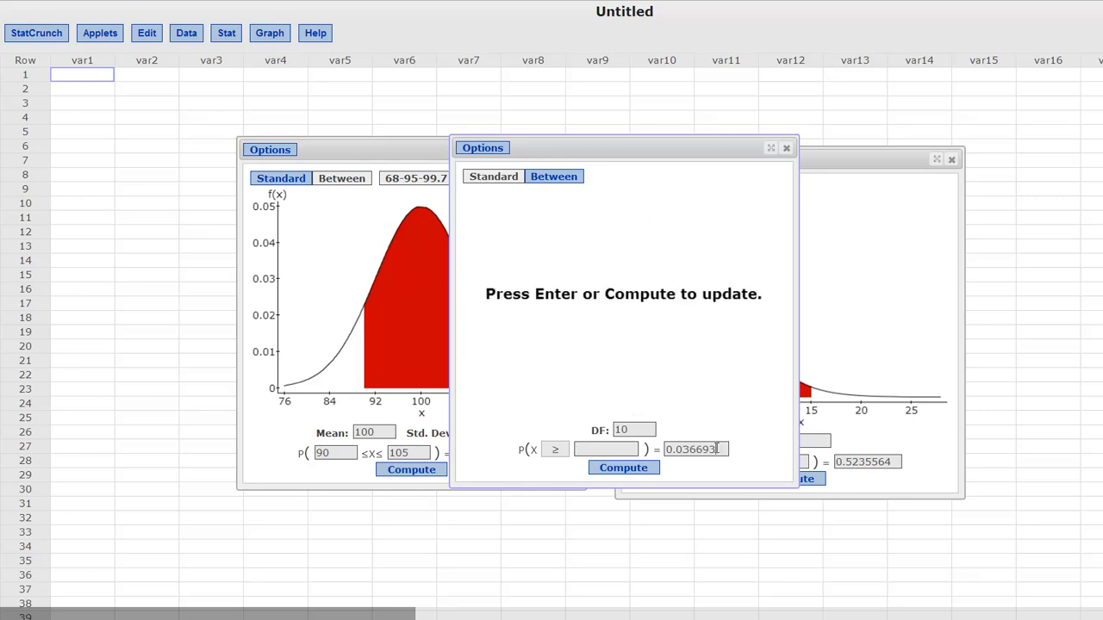
pyautogui.write('25')
pyautogui.press('Return')
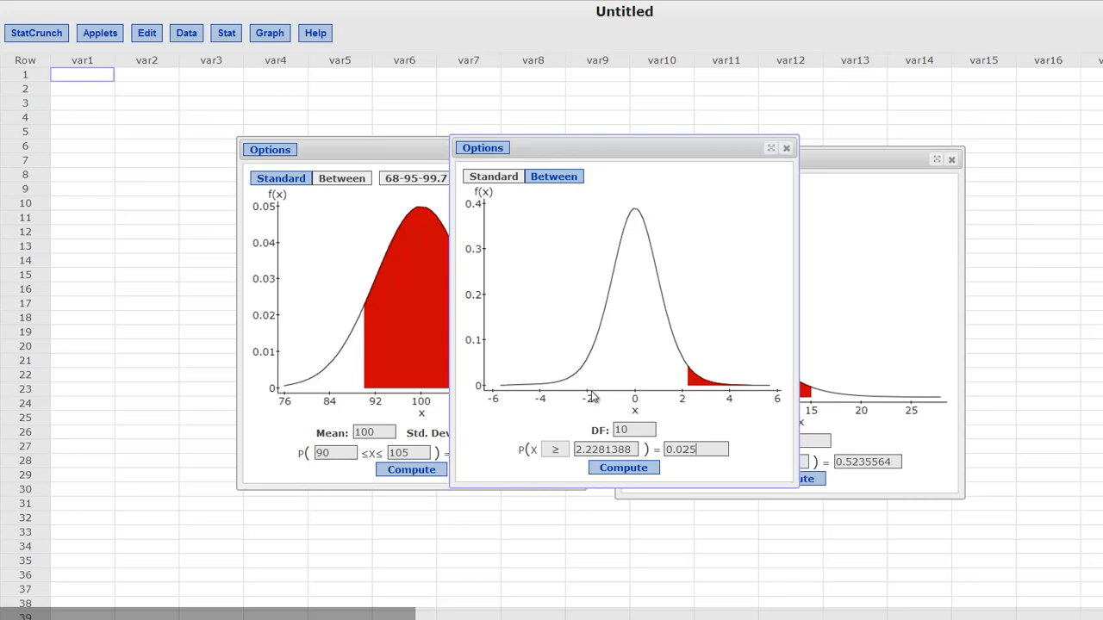
# - Add an F calculator with numerator and denominator DF 25 showing P(X ≤ 1) = 0.5
pyautogui.click(227, 33)
pyautogui.moveTo(249, 52)
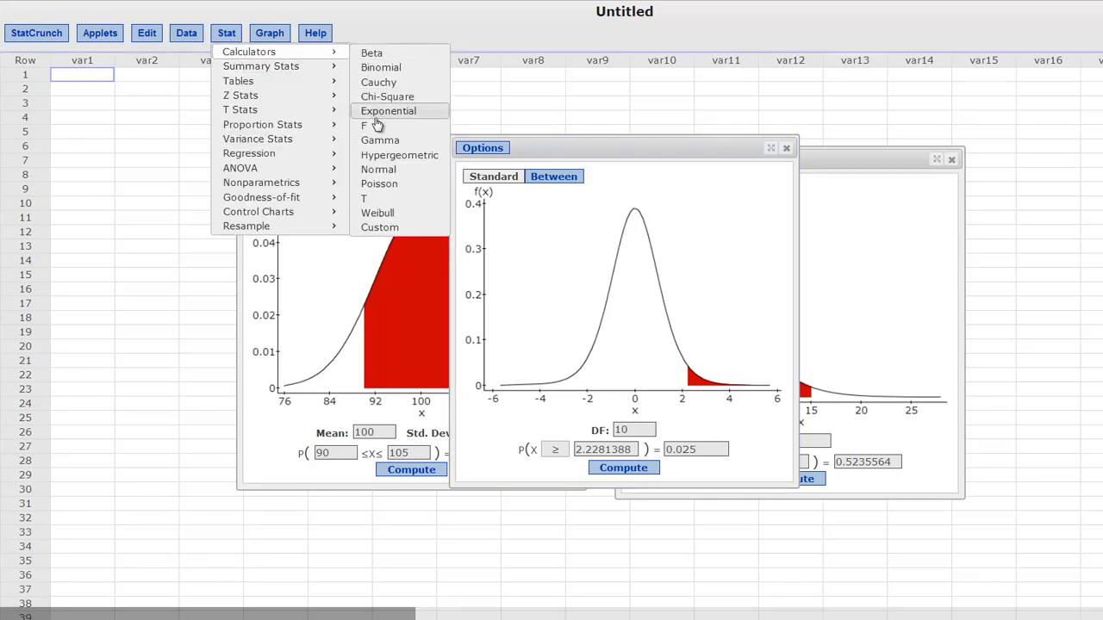
pyautogui.click(377, 127)
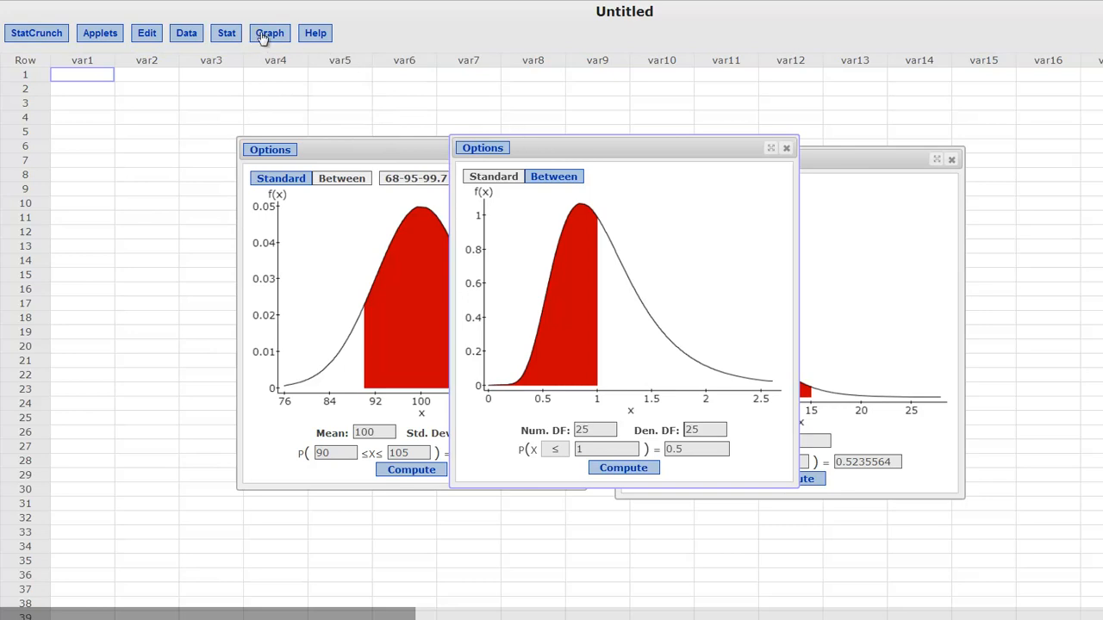
pyautogui.click(227, 33)
pyautogui.moveTo(250, 51)
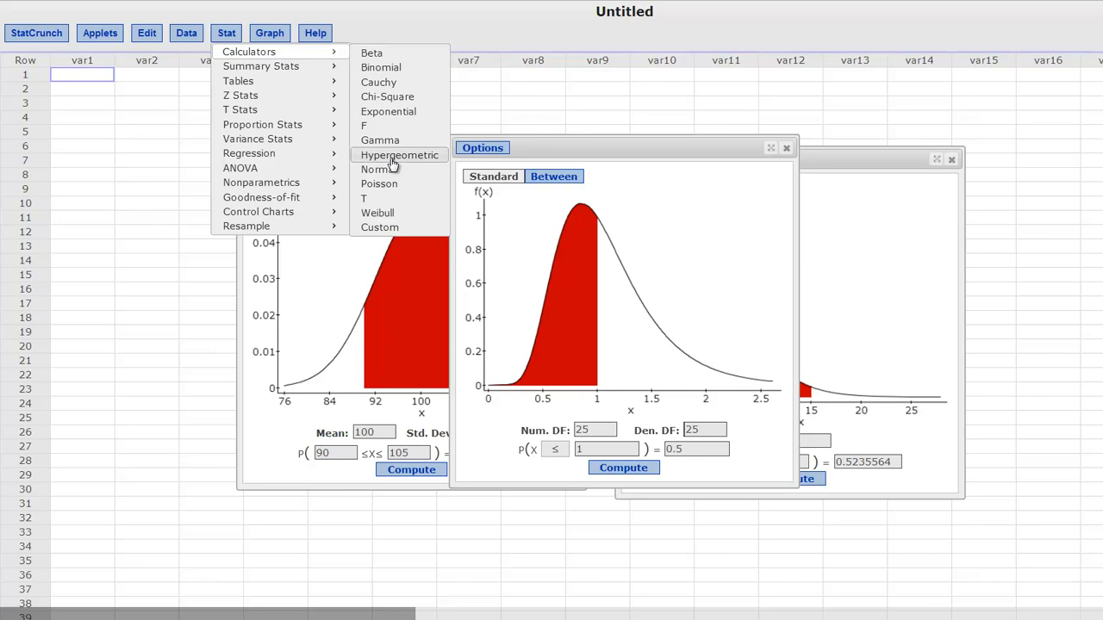
pyautogui.click(1021, 129)
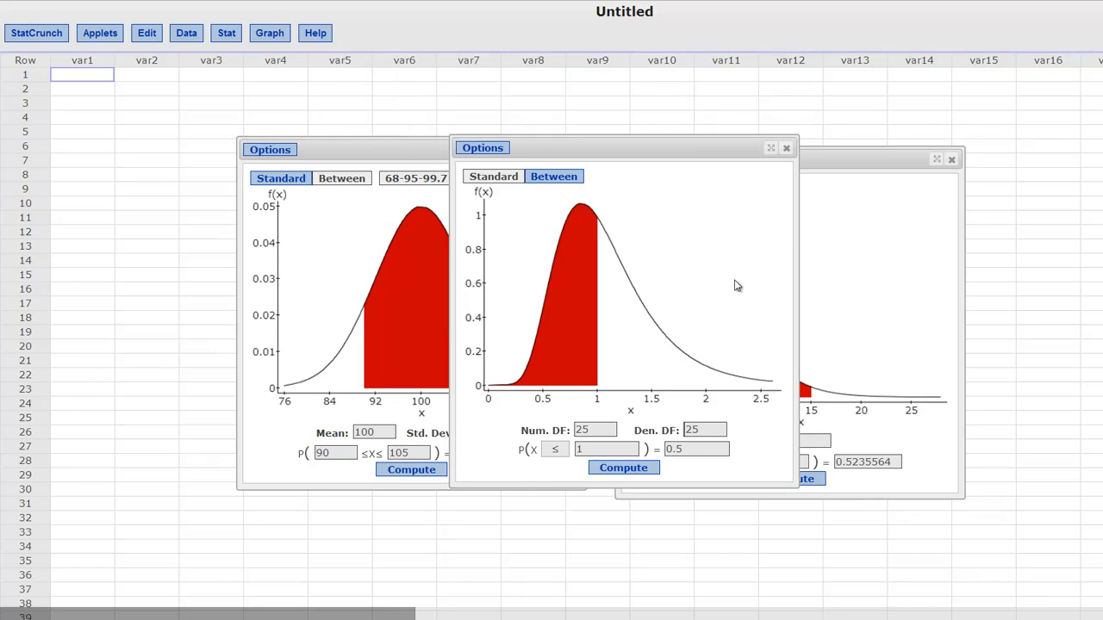
pyautogui.click(595, 429)
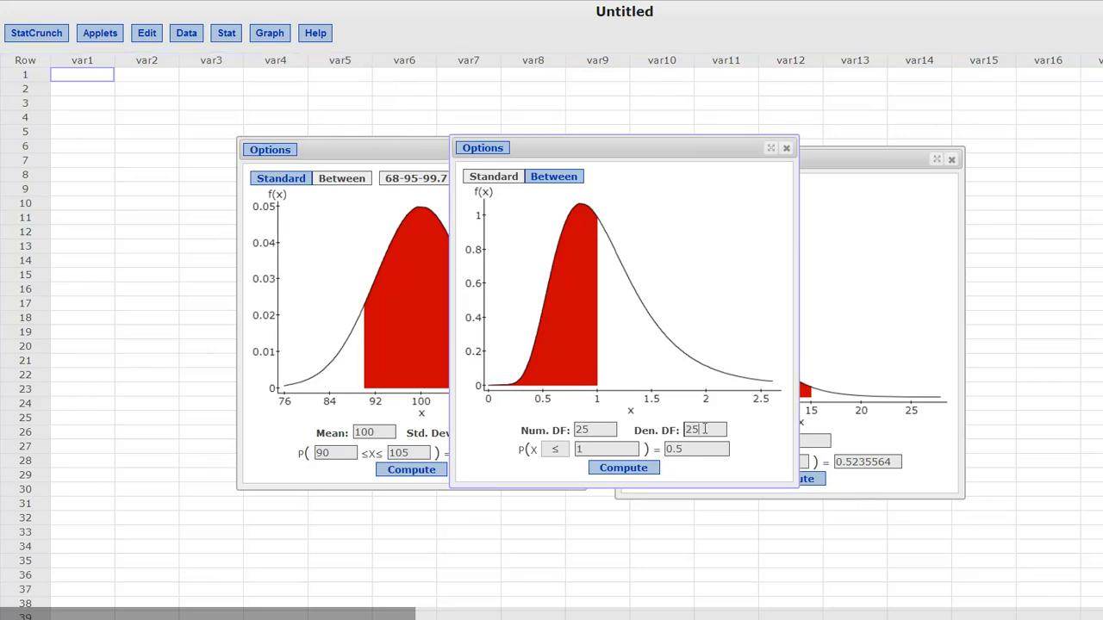
pyautogui.click(603, 450)
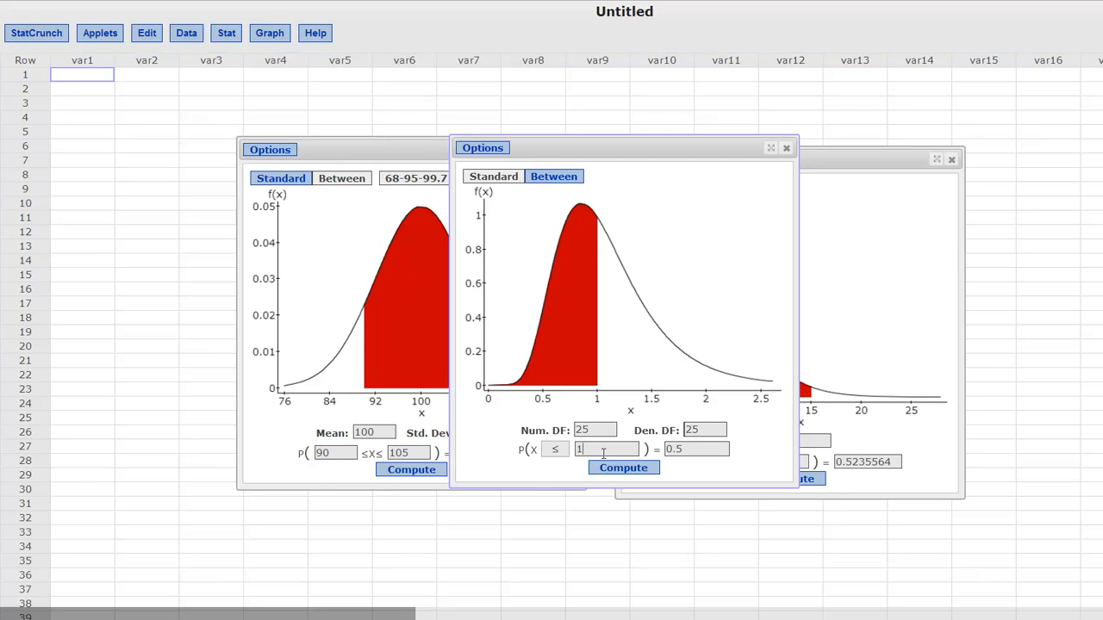